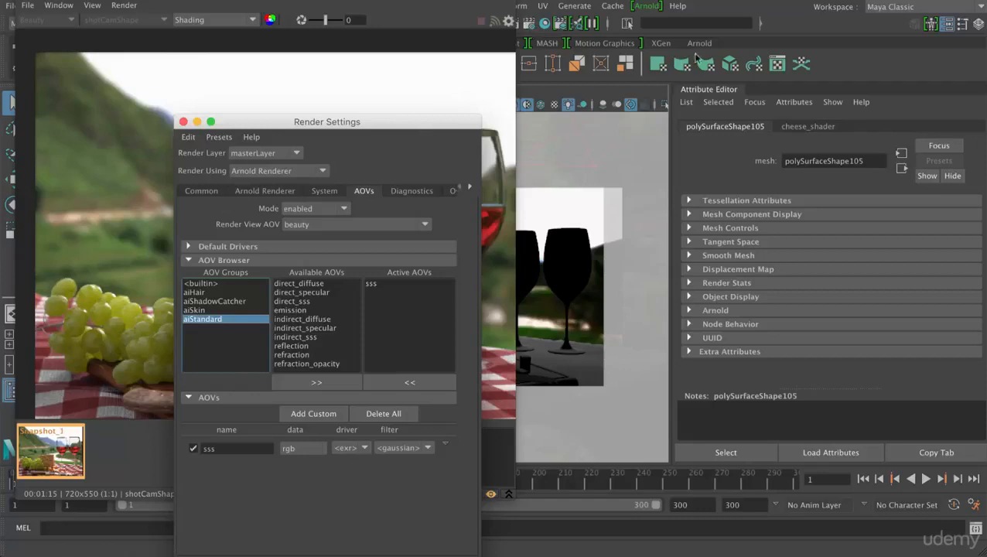
# - Set the Arnold Camera (AA) samples to 9 and return the render view from the snapshot to the live render
pyautogui.moveTo(369, 120); pyautogui.dragTo(658, 15)
pyautogui.click(555, 85)
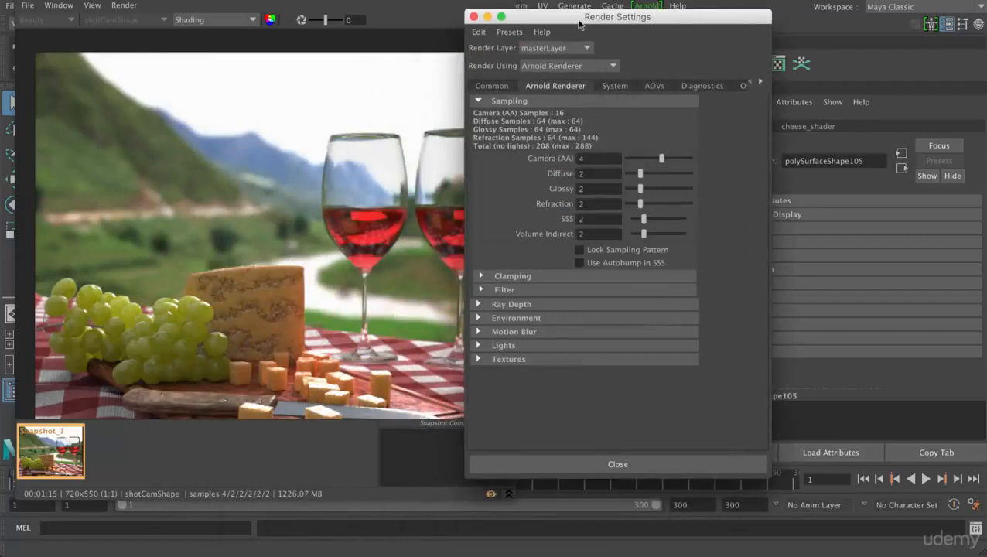
pyautogui.moveTo(576, 24); pyautogui.dragTo(635, 34)
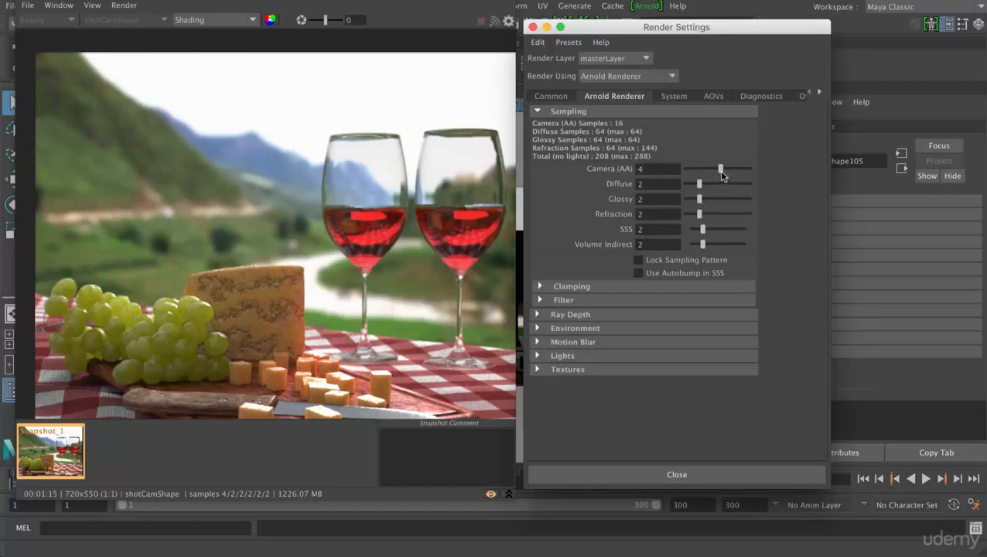
pyautogui.moveTo(720, 172); pyautogui.dragTo(745, 176)
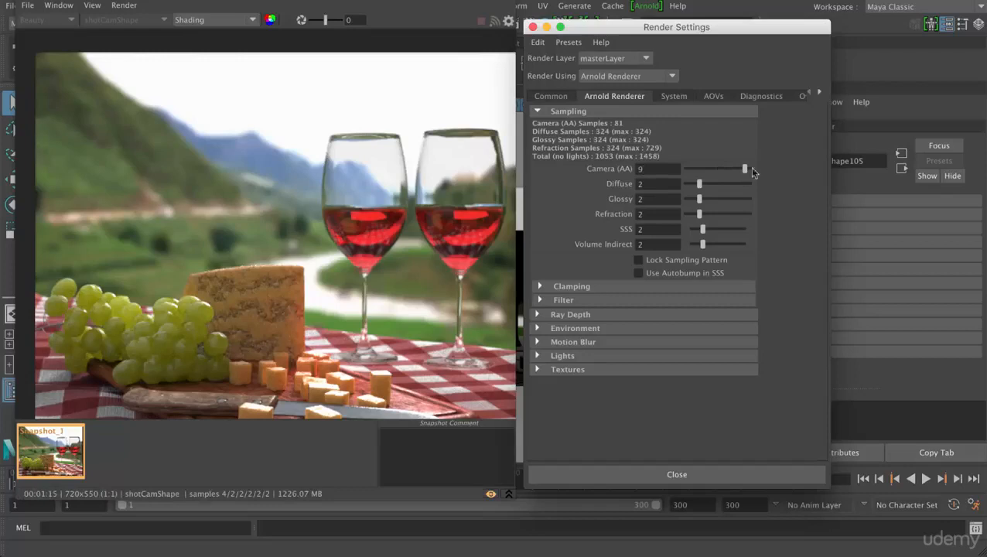
pyautogui.click(490, 495)
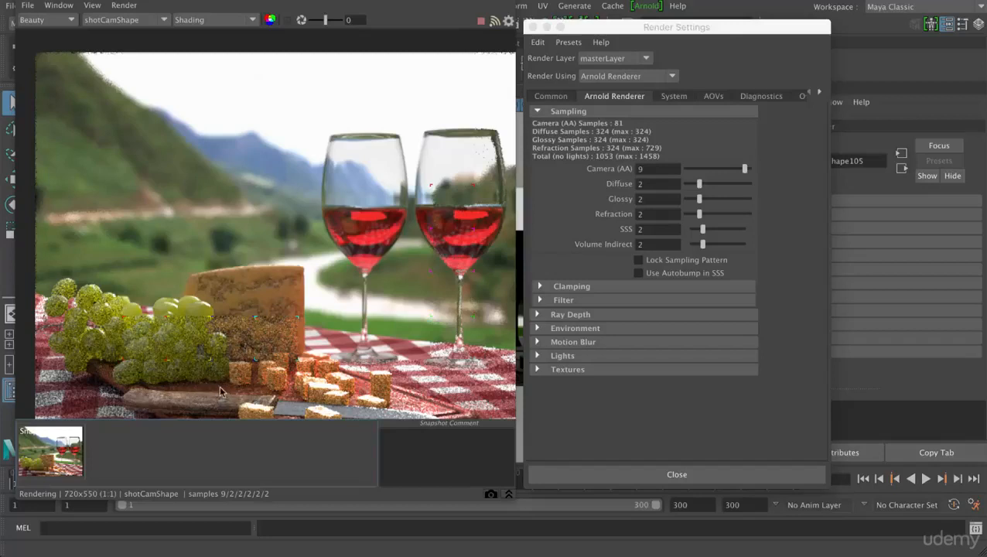
# - Select aiAreaLight2, close the render settings and examine the light's shape and sampling values in its Arnold area light attributes
pyautogui.moveTo(625, 31); pyautogui.dragTo(676, 34)
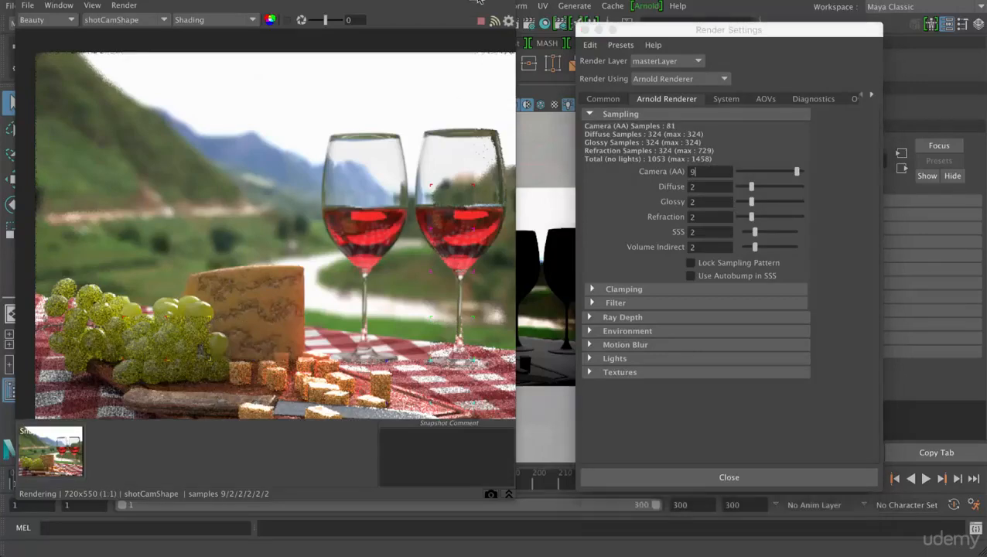
pyautogui.moveTo(478, 10); pyautogui.dragTo(658, 114)
pyautogui.click(110, 312)
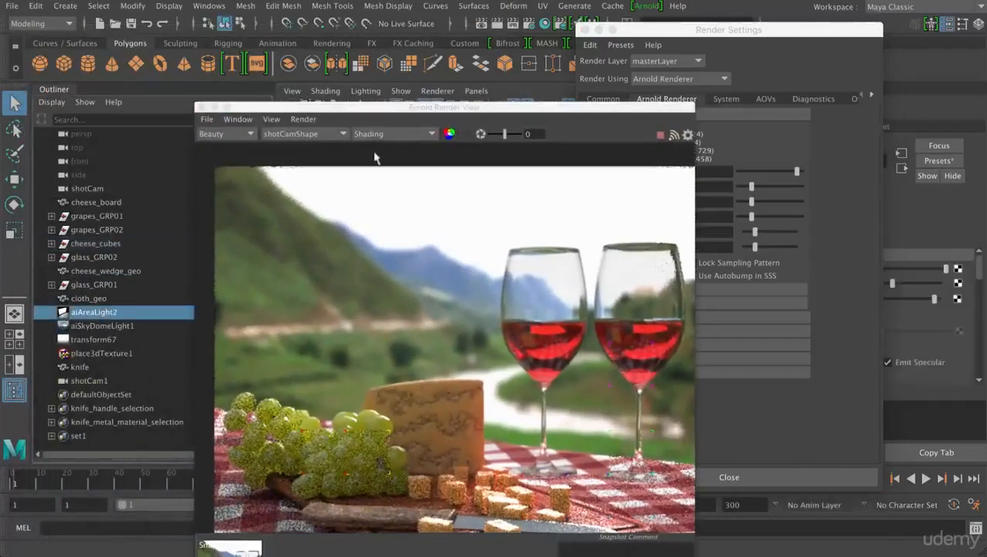
pyautogui.moveTo(431, 114); pyautogui.dragTo(292, 31)
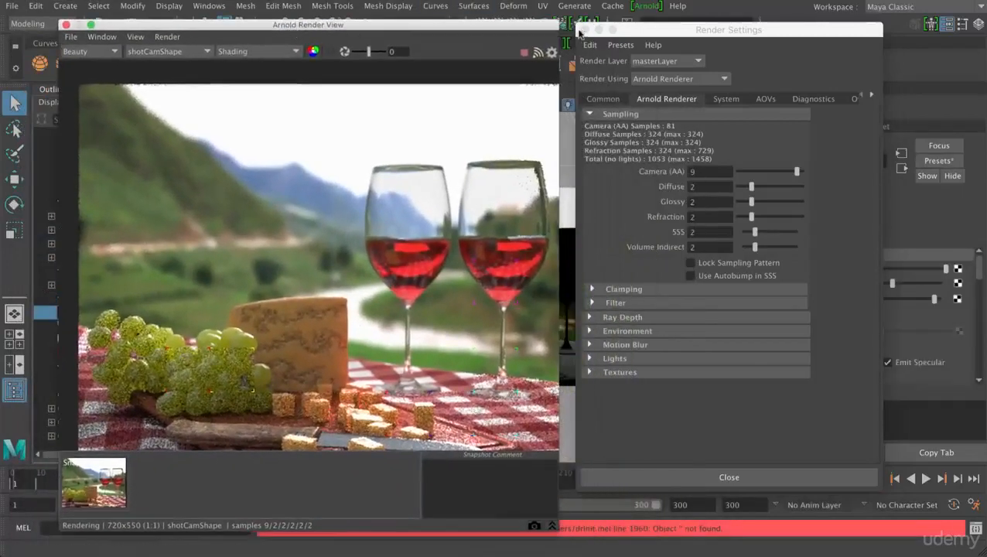
pyautogui.click(584, 30)
pyautogui.click(719, 255)
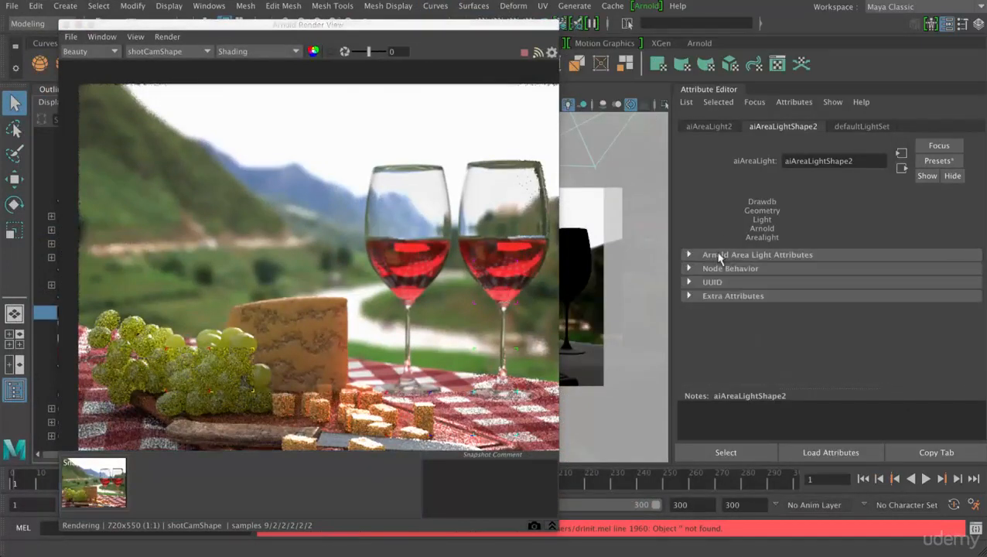
pyautogui.click(732, 256)
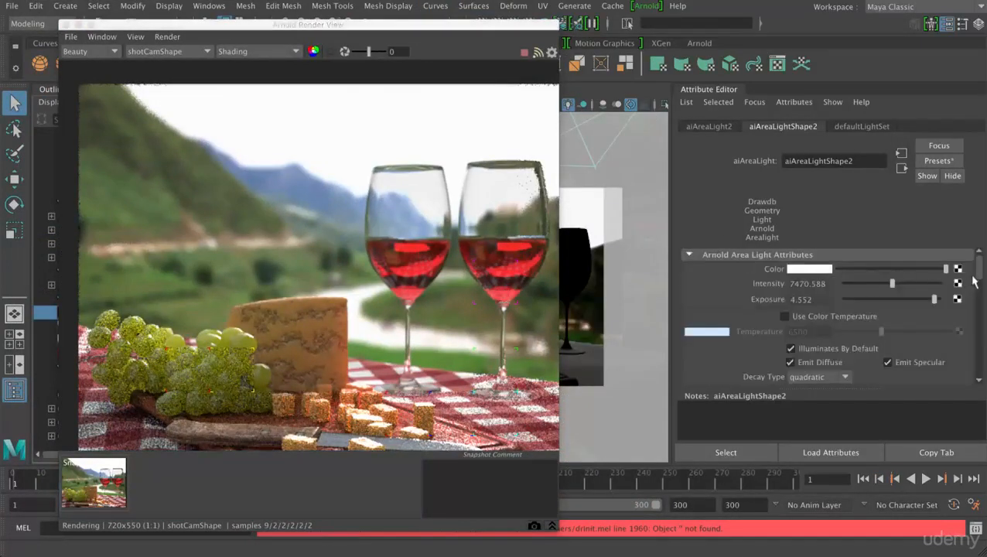
pyautogui.scroll(-1, 980, 278)
pyautogui.moveTo(979, 279); pyautogui.dragTo(979, 300)
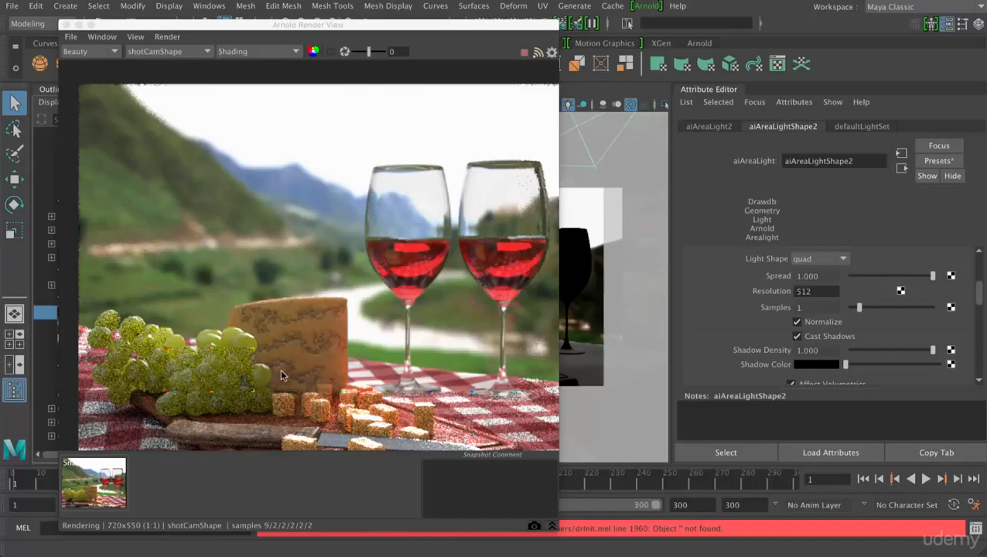
# - Compare the sss AOV with the Beauty pass in the render view, examining the noise on the grapes and cheese
pyautogui.click(111, 54)
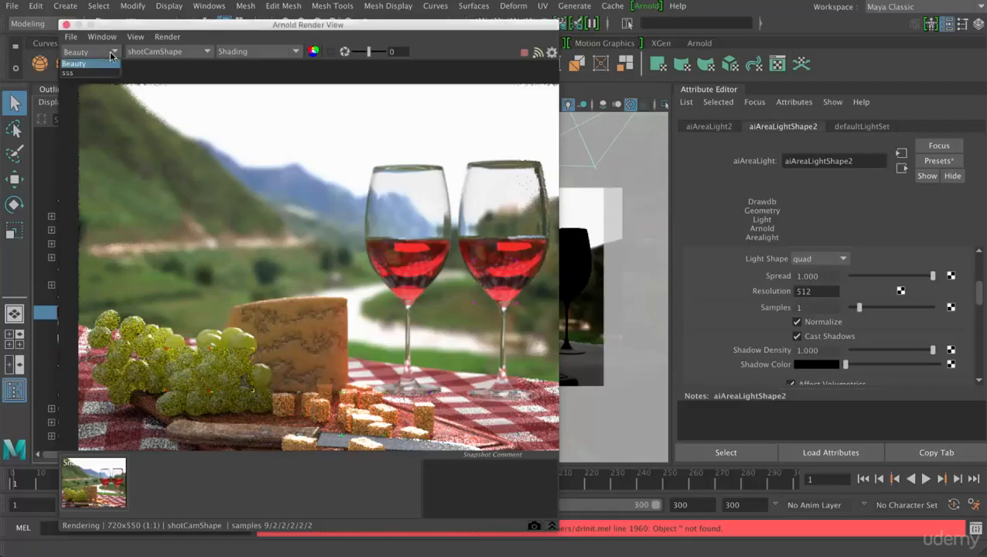
pyautogui.click(77, 74)
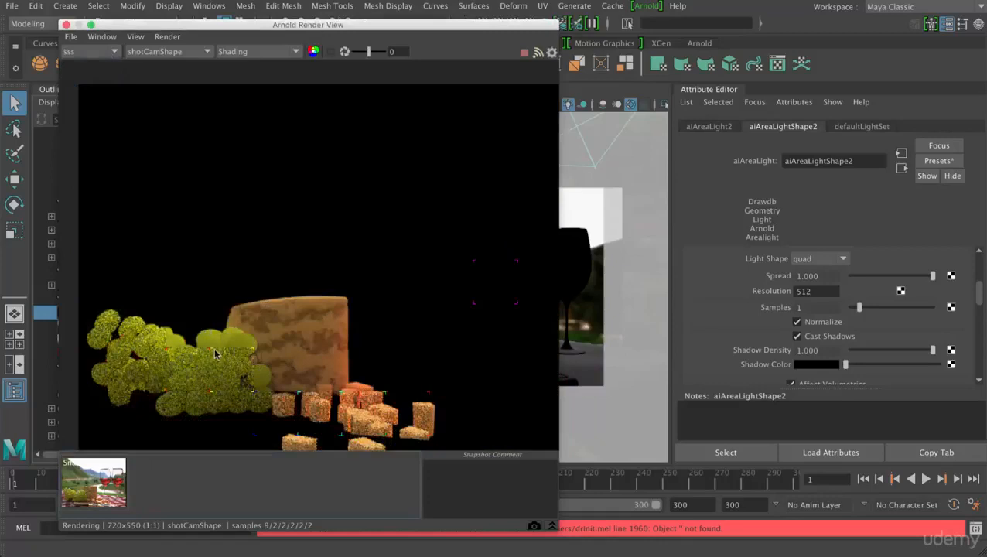
pyautogui.scroll(4, 215, 355)
pyautogui.scroll(-3, 214, 349)
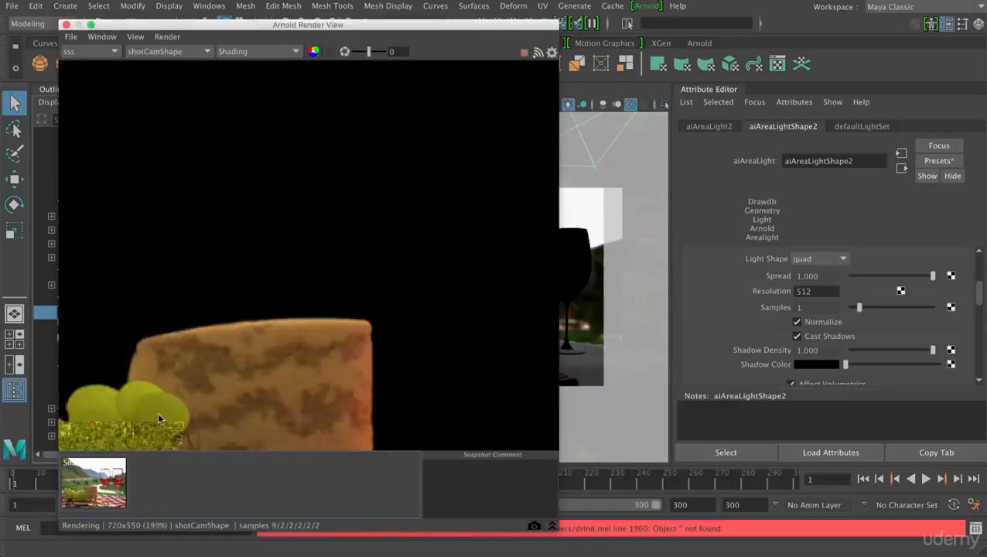
pyautogui.scroll(-1, 127, 393)
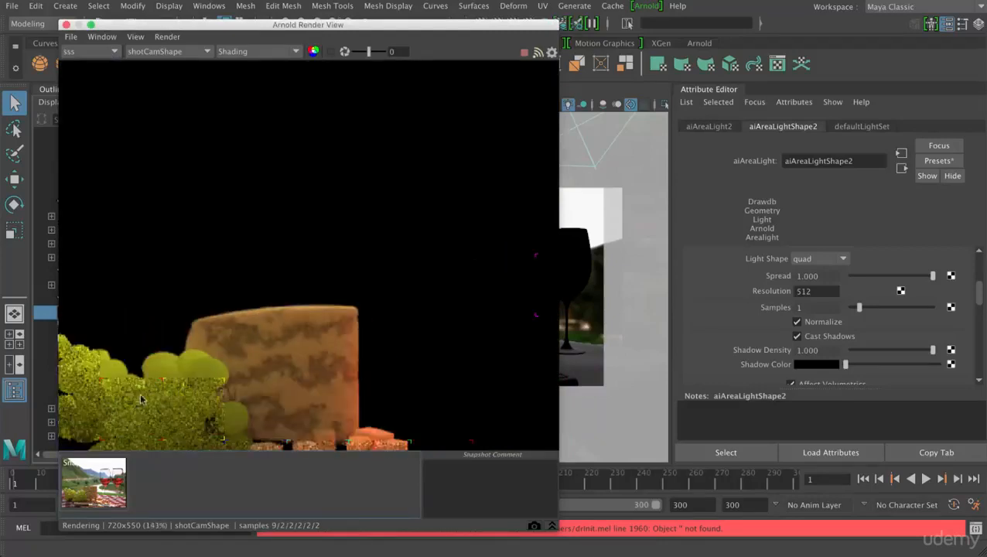
pyautogui.click(91, 52)
pyautogui.click(87, 63)
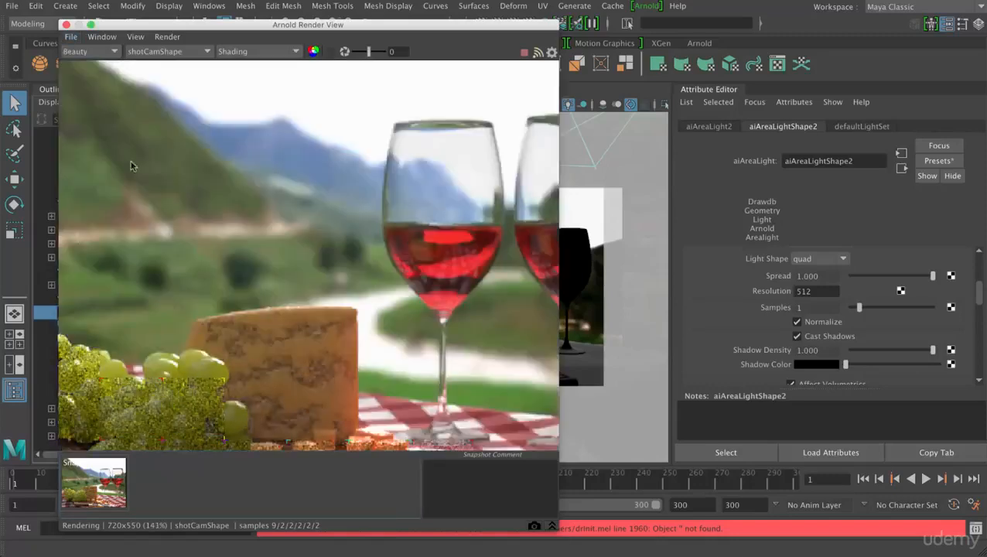
pyautogui.scroll(-1, 218, 372)
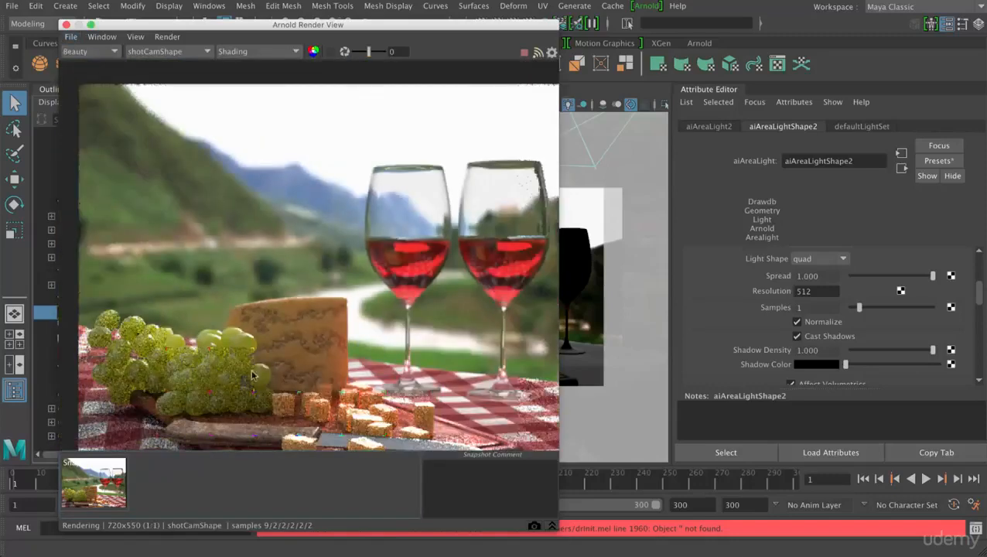
pyautogui.click(99, 52)
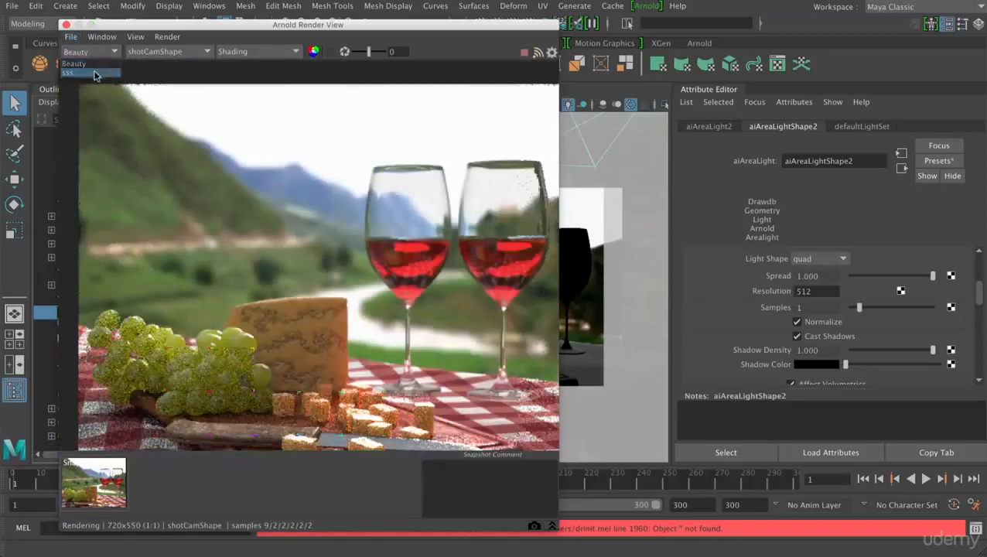
pyautogui.click(87, 74)
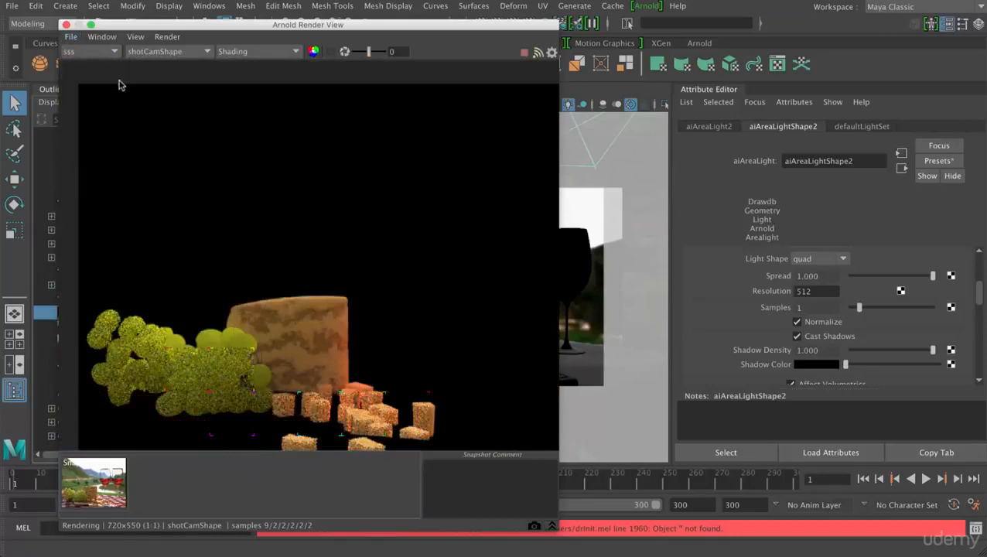
pyautogui.click(113, 52)
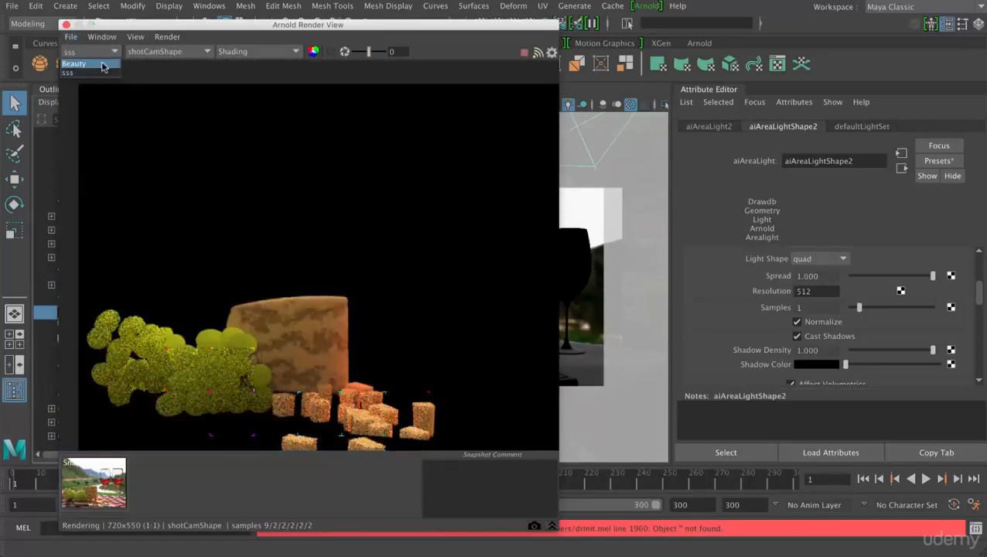
pyautogui.click(103, 65)
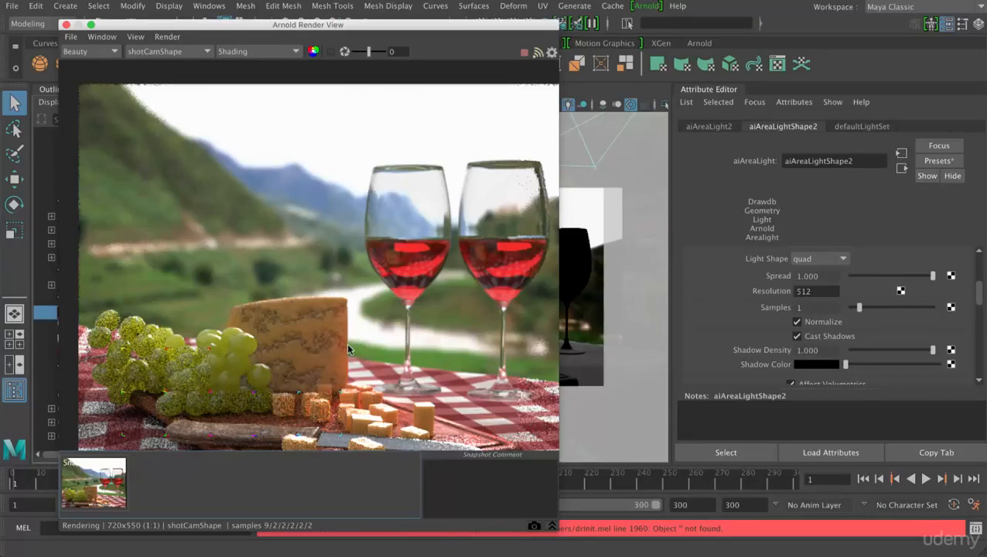
# - Reopen the render settings beside the render view and store a snapshot of the current render
pyautogui.moveTo(515, 27); pyautogui.dragTo(484, 8)
pyautogui.click(531, 27)
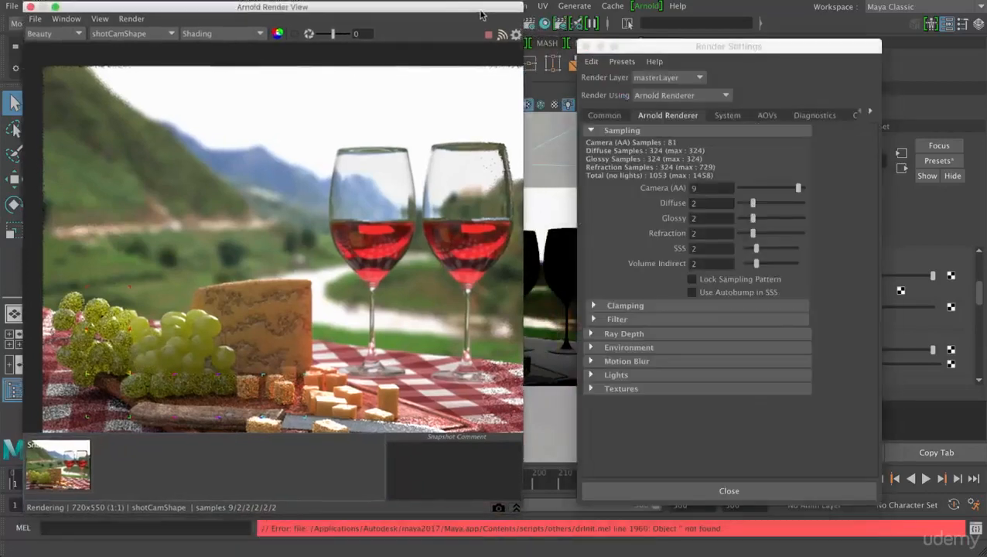
pyautogui.click(710, 203)
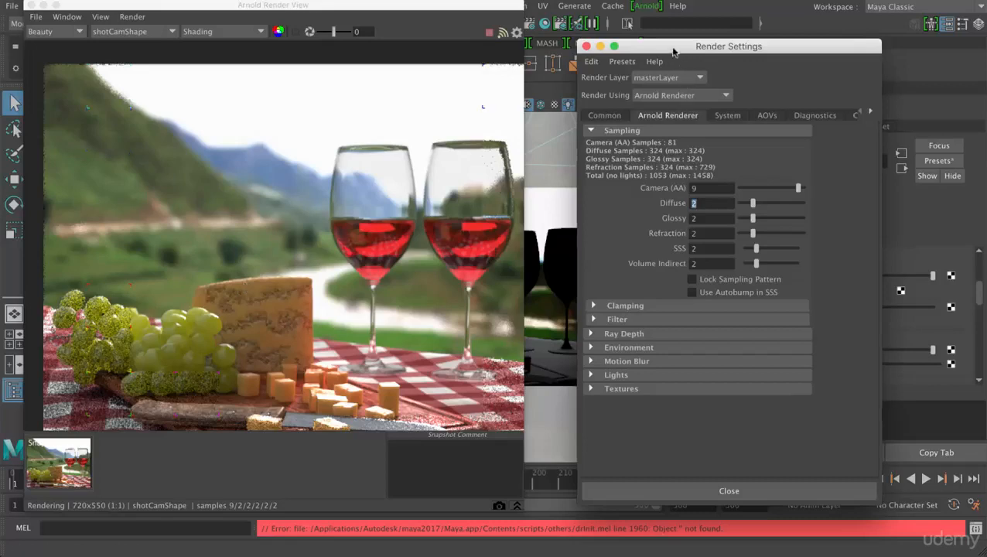
pyautogui.moveTo(672, 51); pyautogui.dragTo(717, 54)
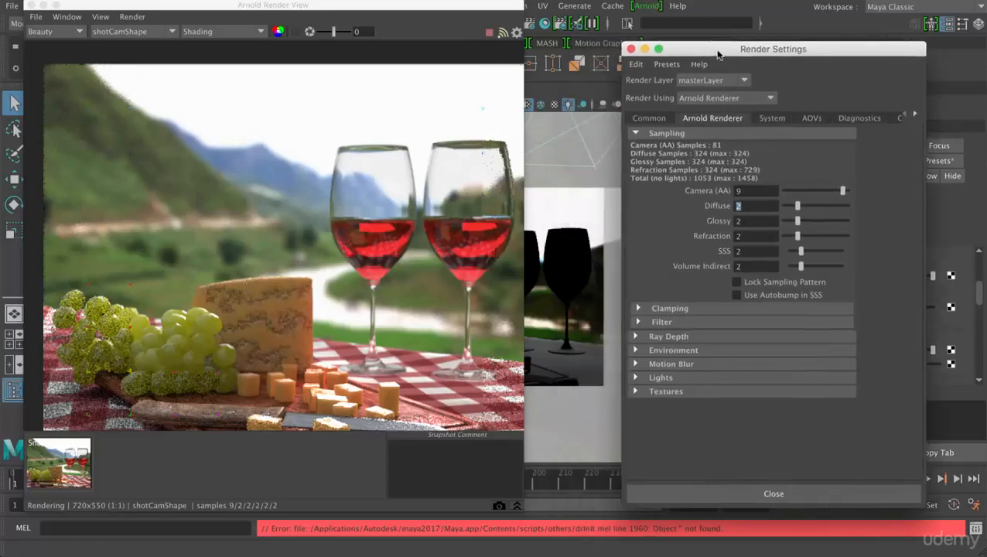
pyautogui.moveTo(480, 9); pyautogui.dragTo(456, 10)
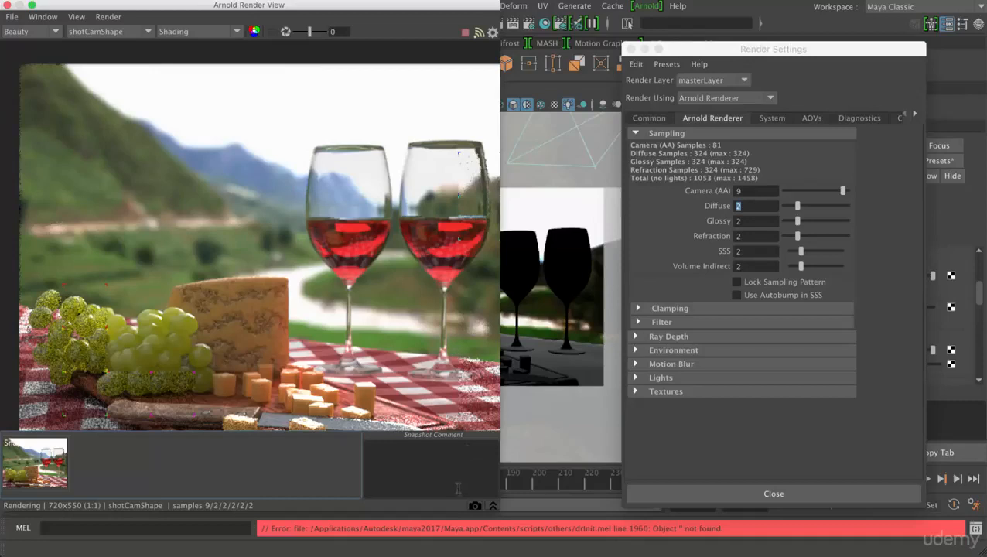
pyautogui.click(475, 507)
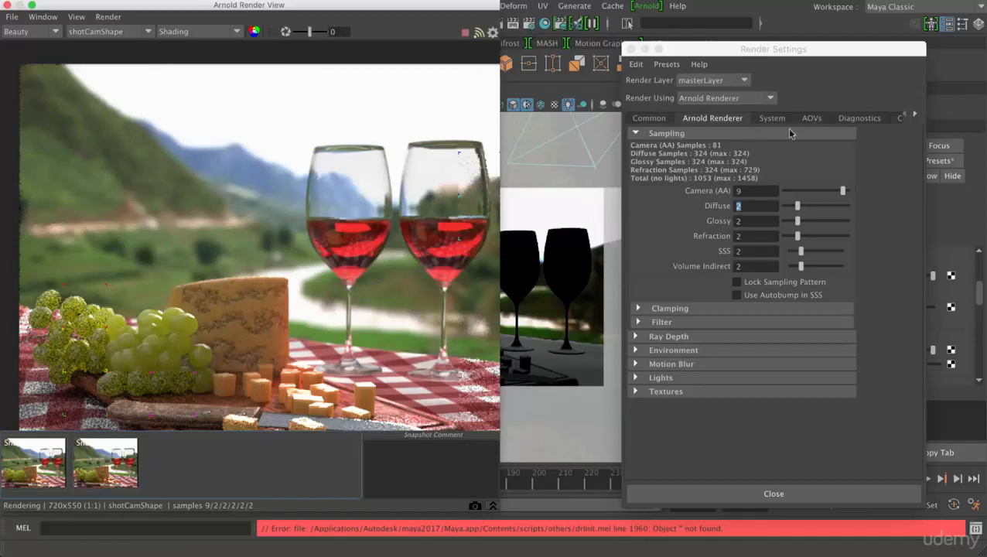
# - Add the indirect_diffuse AOV from the aiStandard group to the active AOVs
pyautogui.click(817, 120)
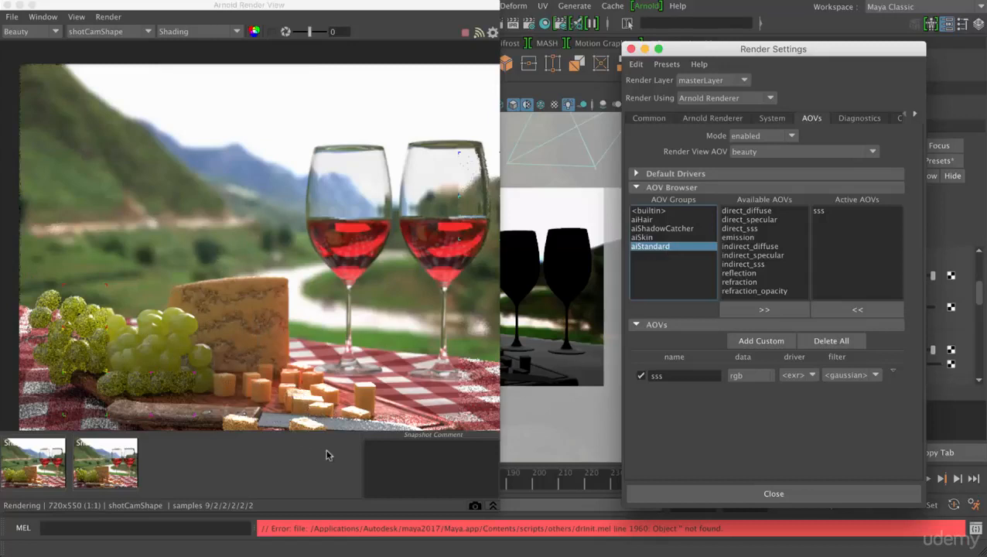
pyautogui.click(658, 239)
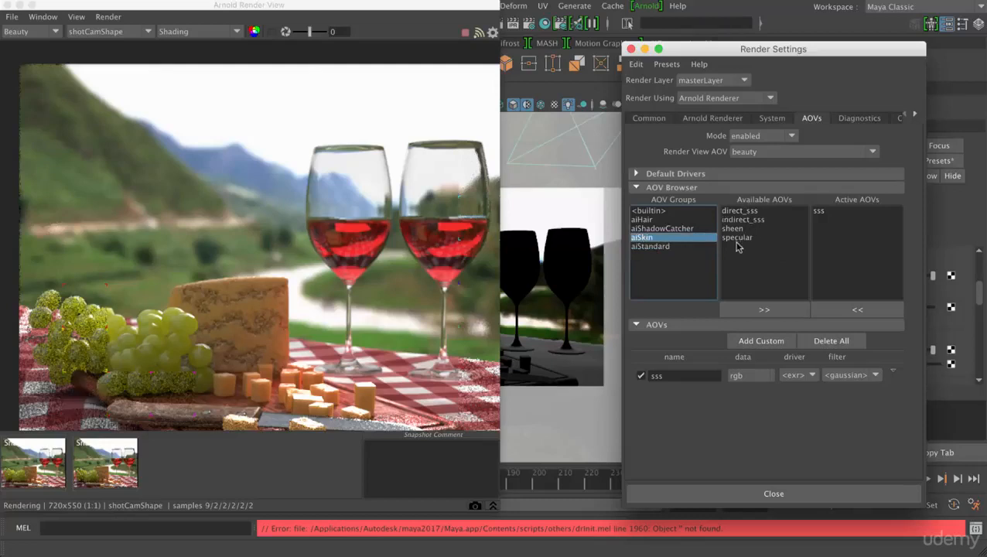
pyautogui.click(652, 247)
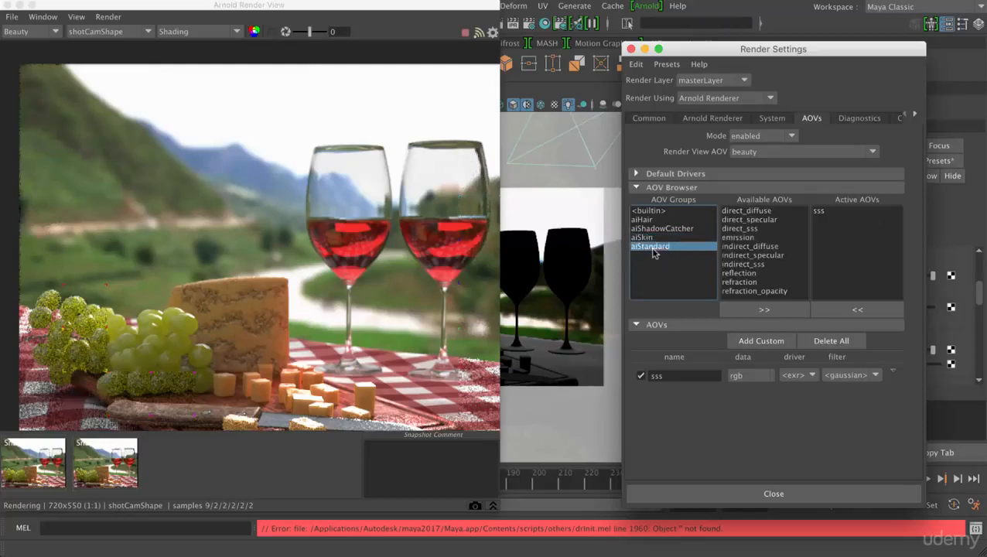
pyautogui.click(770, 213)
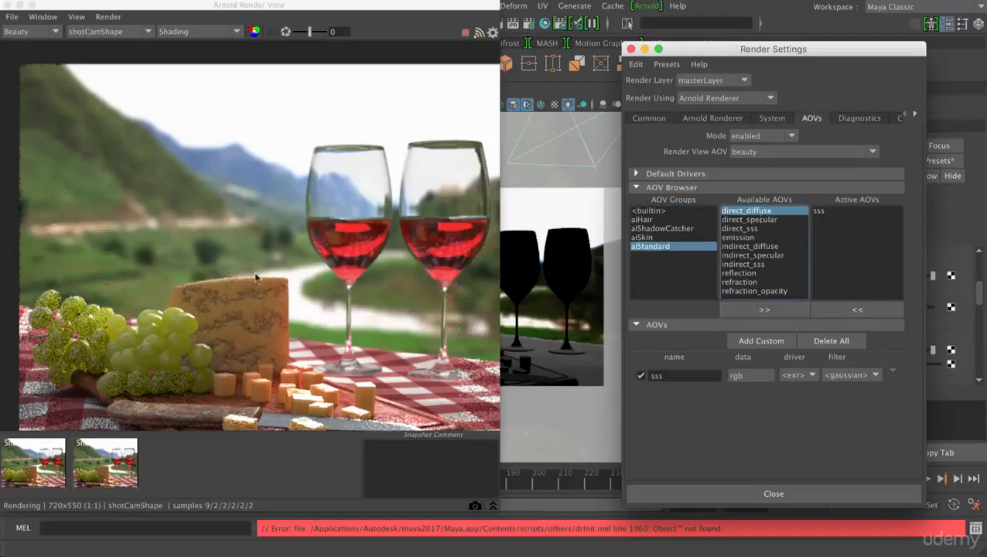
pyautogui.click(746, 256)
pyautogui.click(751, 247)
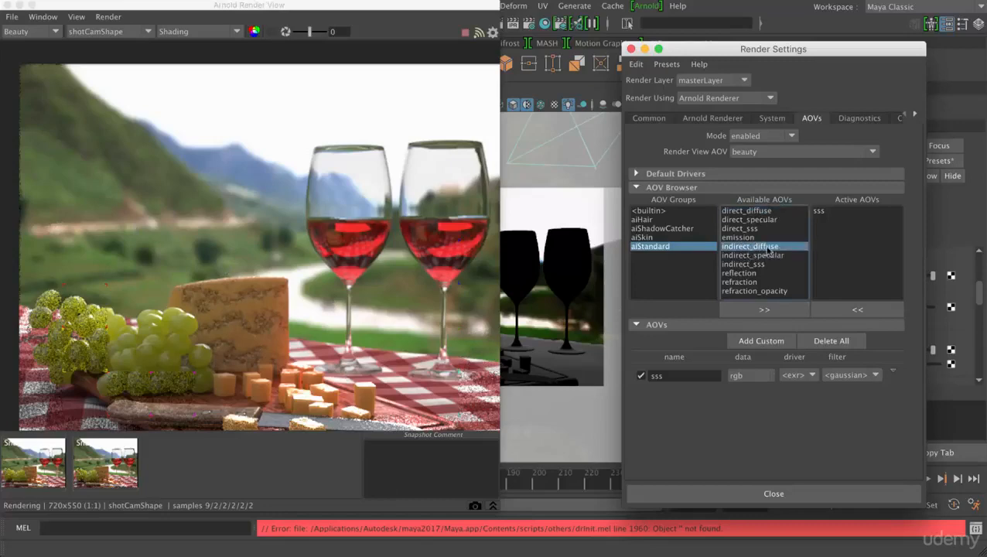
pyautogui.click(745, 313)
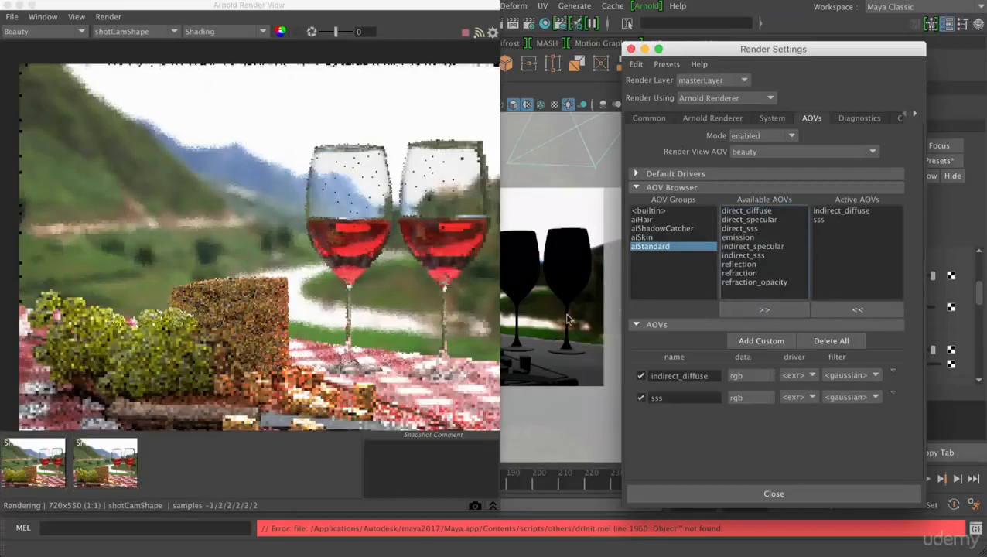
# - Examine the indirect_diffuse AOV in the render view alongside the Arnold sampling settings, and switch back to the Beauty pass
pyautogui.moveTo(461, 3); pyautogui.dragTo(607, 1)
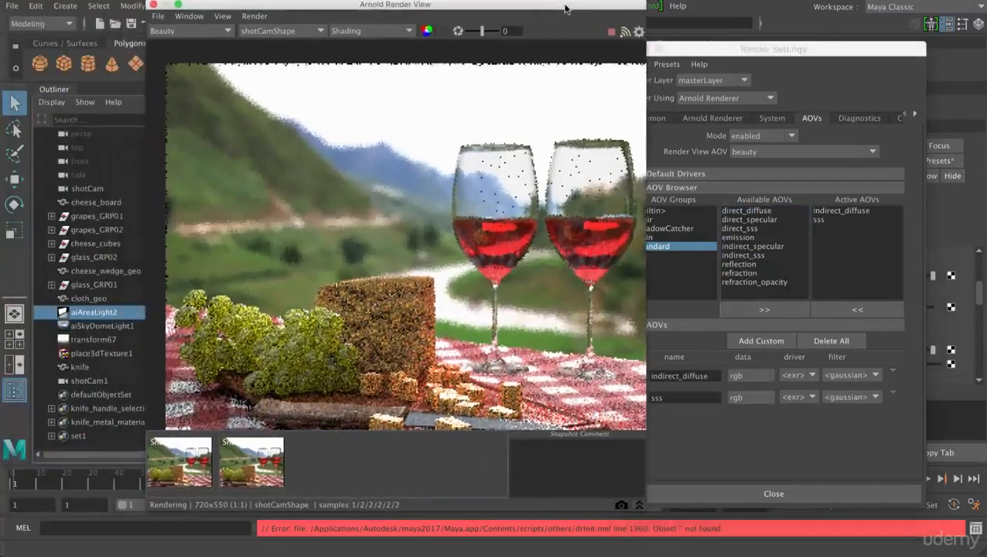
pyautogui.click(175, 32)
pyautogui.click(177, 51)
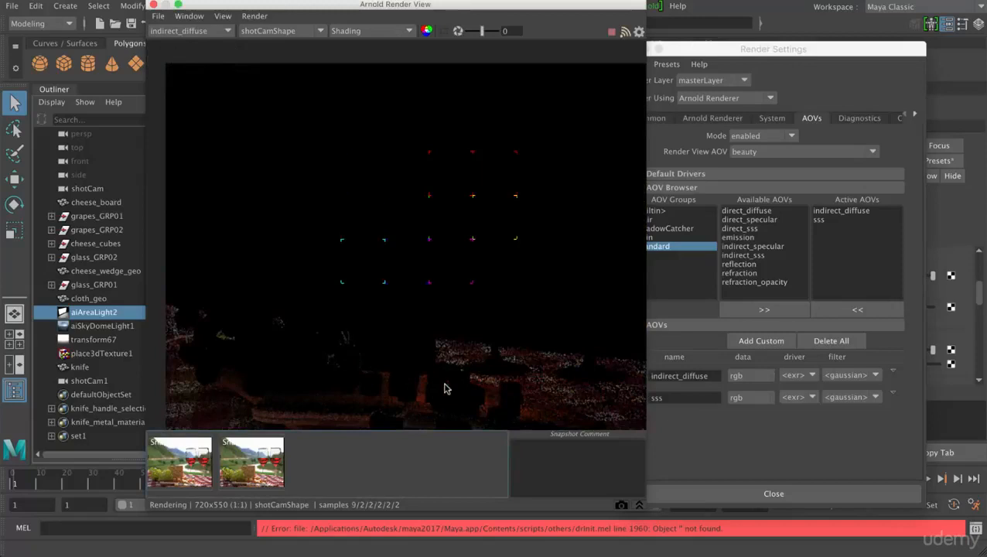
pyautogui.click(685, 118)
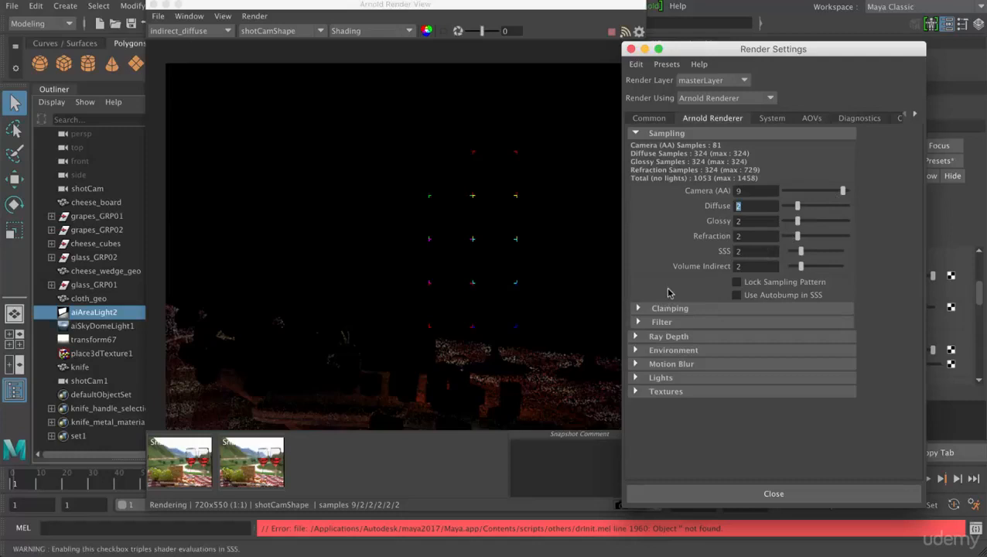
pyautogui.click(227, 31)
pyautogui.click(215, 47)
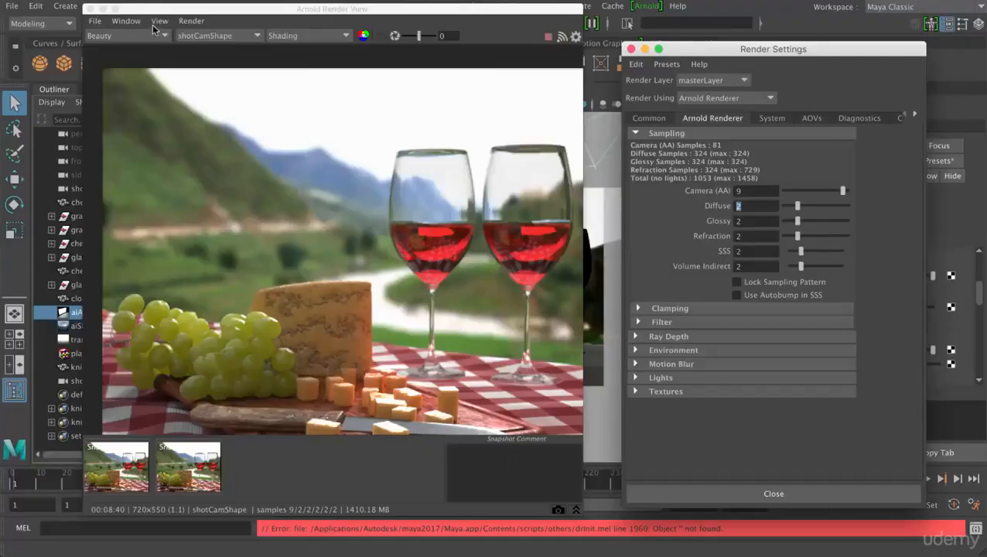
# - Display the finished render at its real size in the render view
pyautogui.click(155, 23)
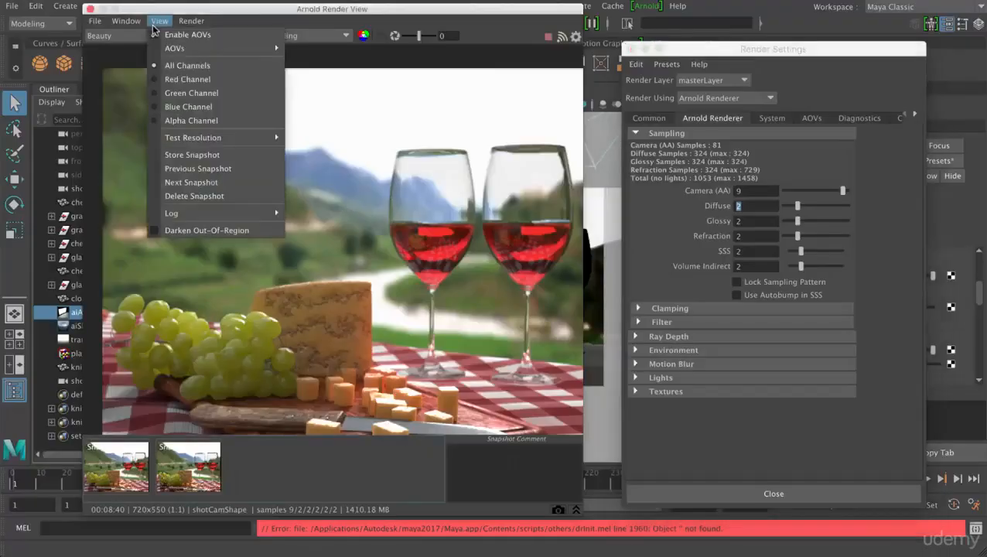
pyautogui.moveTo(125, 20)
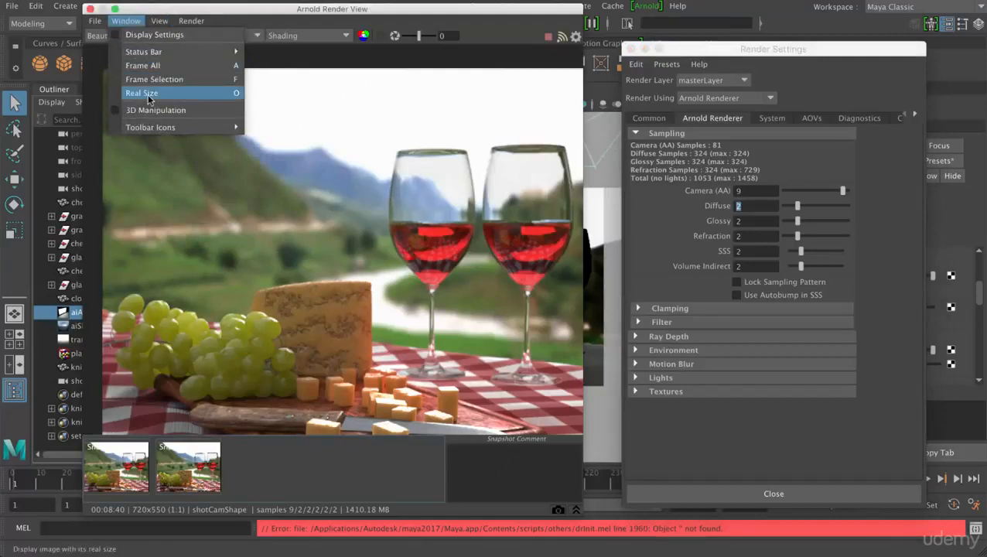
pyautogui.click(149, 94)
# - Delete the second snapshot and store a new one of the finished render with Camera (AA) at 9
pyautogui.click(136, 462)
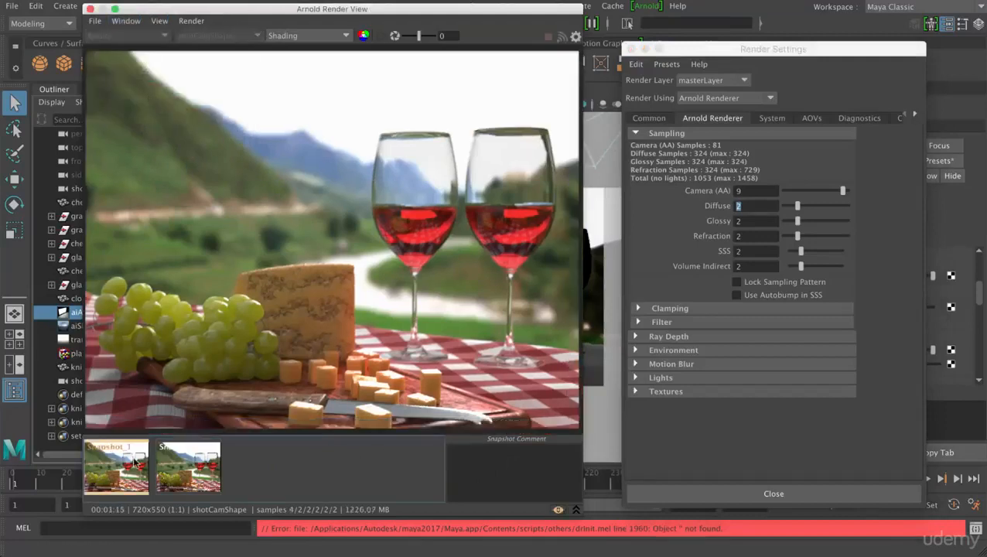
pyautogui.rightClick(193, 462)
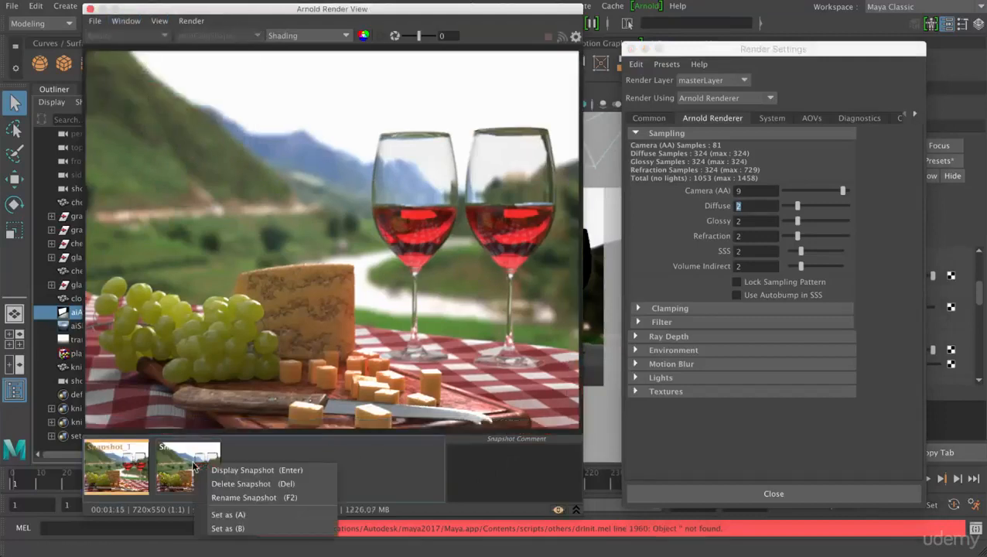
pyautogui.click(232, 483)
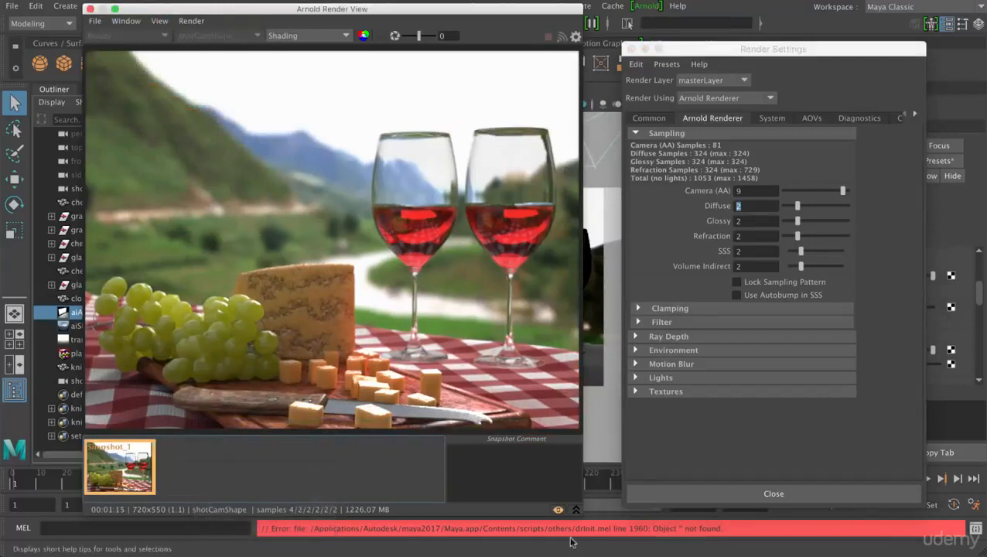
pyautogui.click(557, 509)
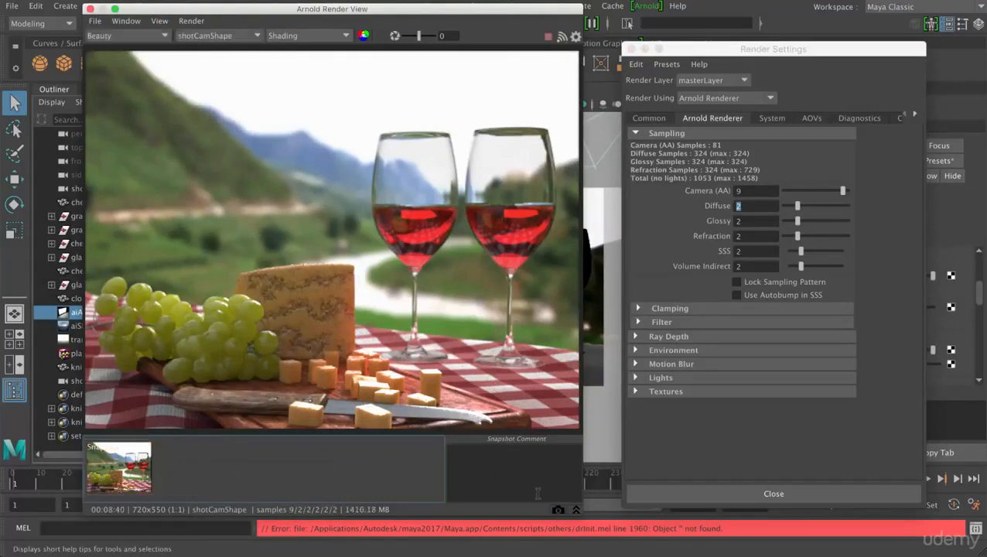
pyautogui.click(558, 512)
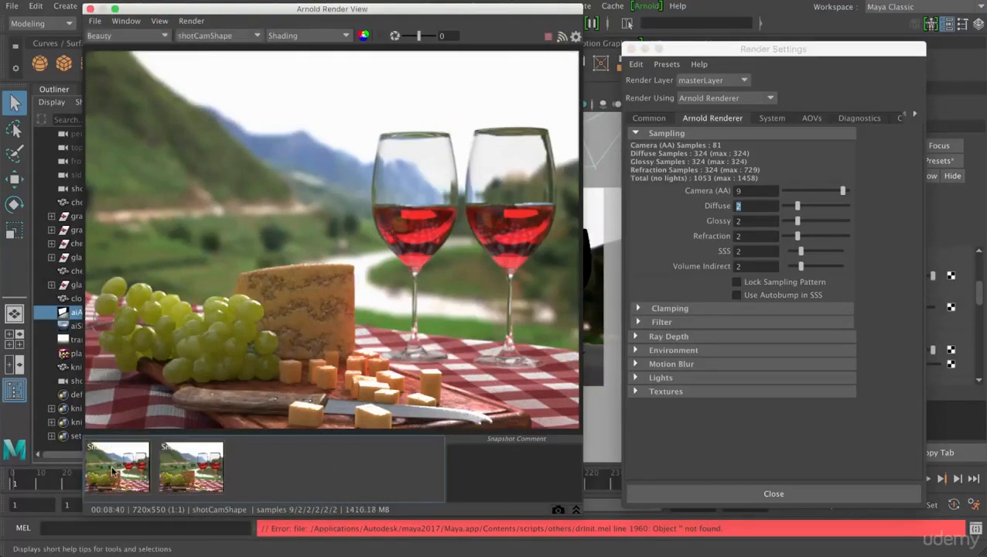
# - Compare the first and second snapshots by alternating between them, and return to the live render
pyautogui.click(116, 469)
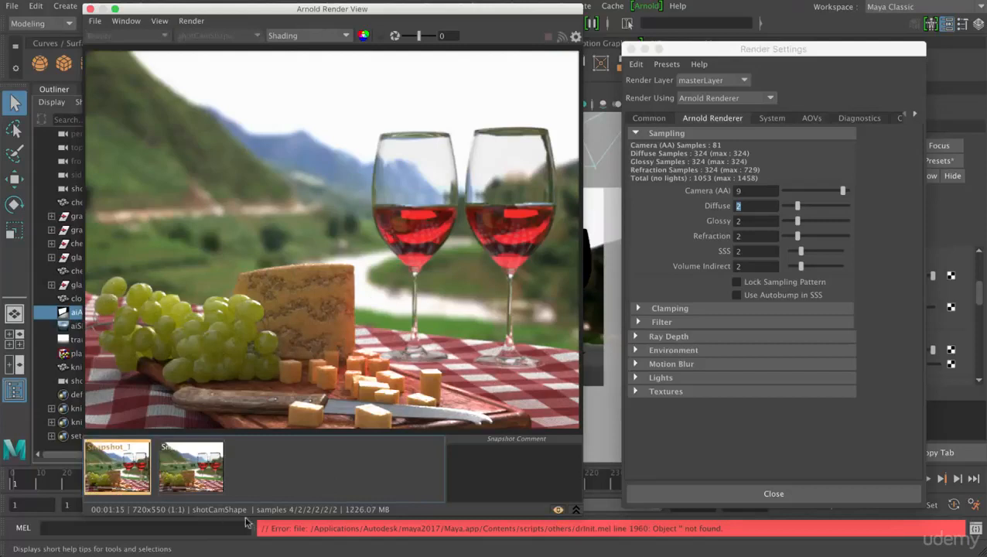
pyautogui.click(196, 478)
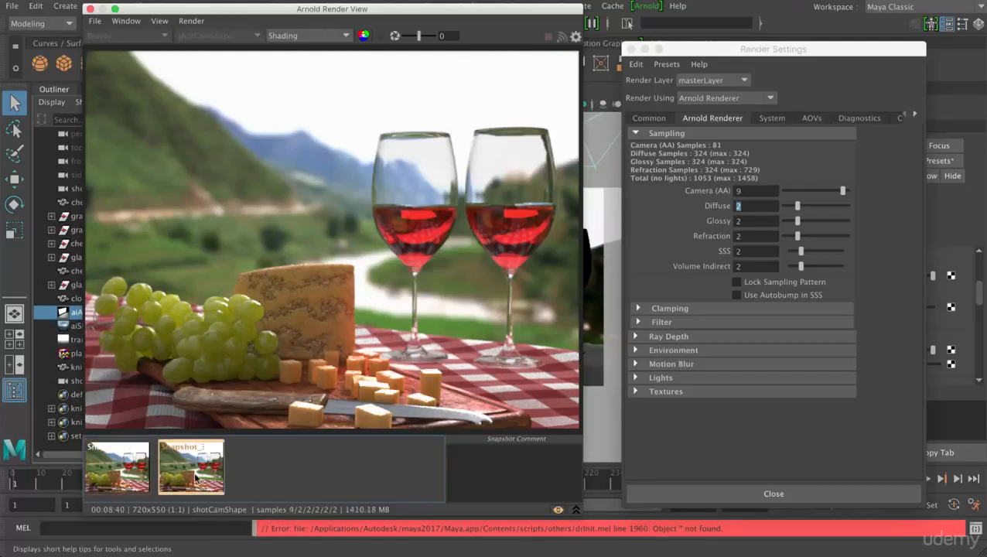
pyautogui.click(112, 469)
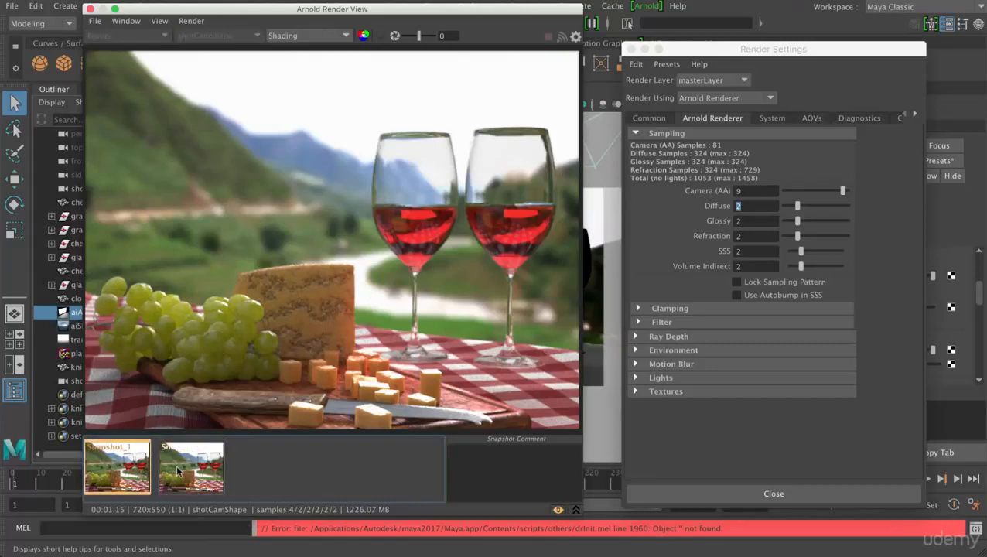
pyautogui.click(178, 470)
pyautogui.click(116, 469)
pyautogui.click(174, 470)
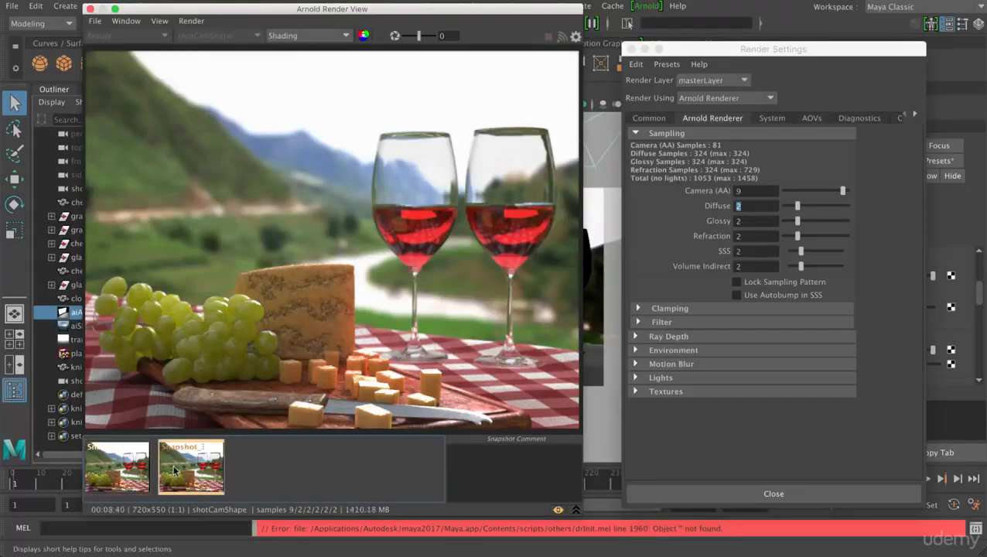
pyautogui.click(109, 468)
pyautogui.click(162, 469)
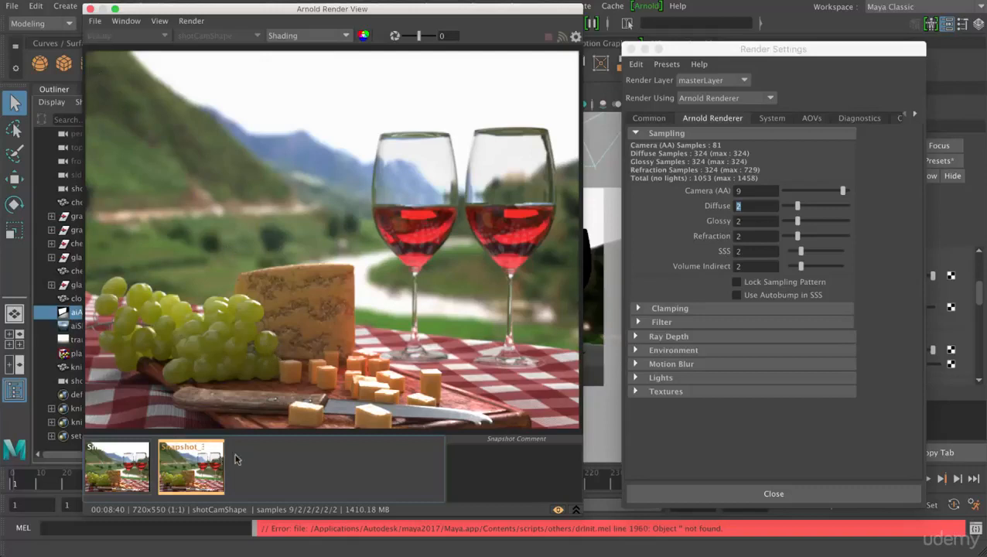
pyautogui.click(559, 512)
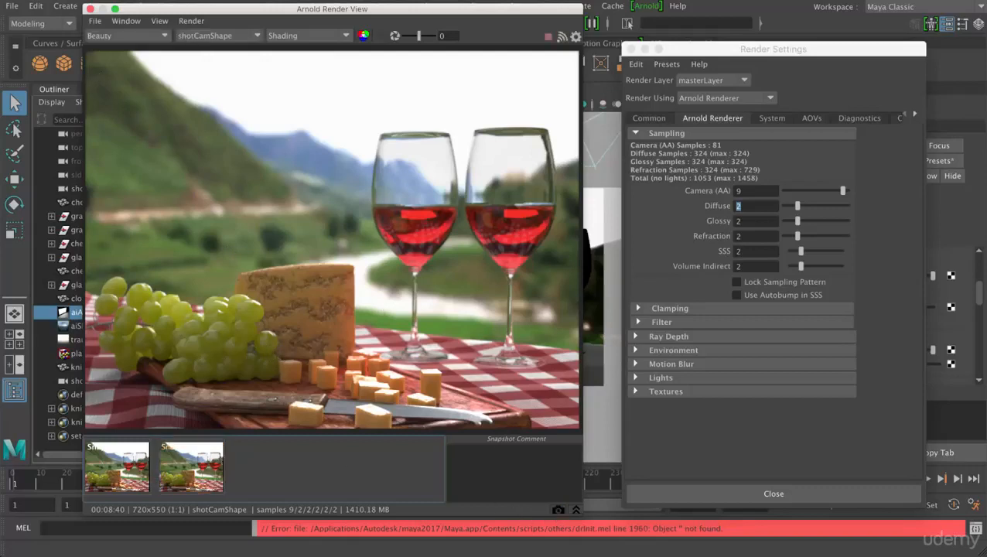
# - Examine the indirect_diffuse AOV of the finished render for remaining noise
pyautogui.click(148, 37)
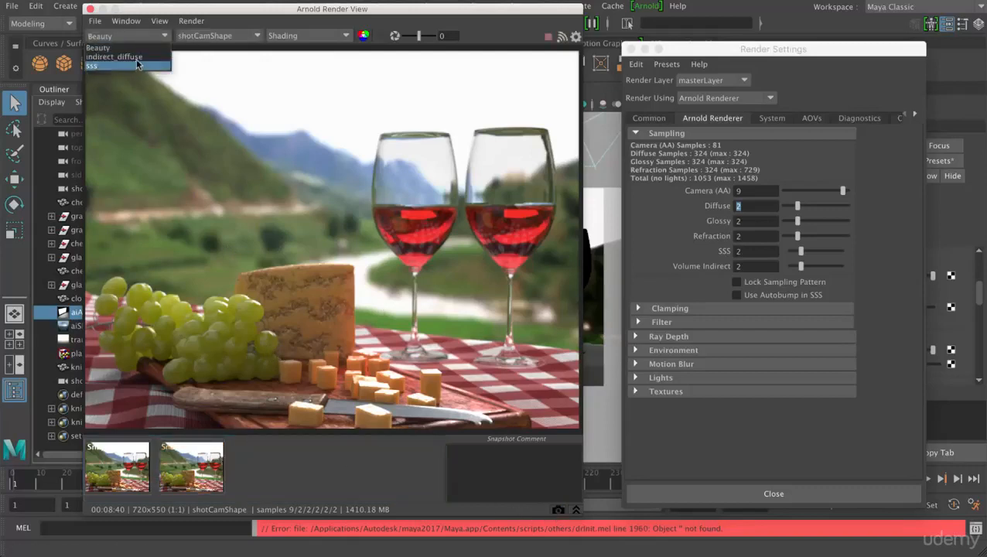
pyautogui.click(138, 57)
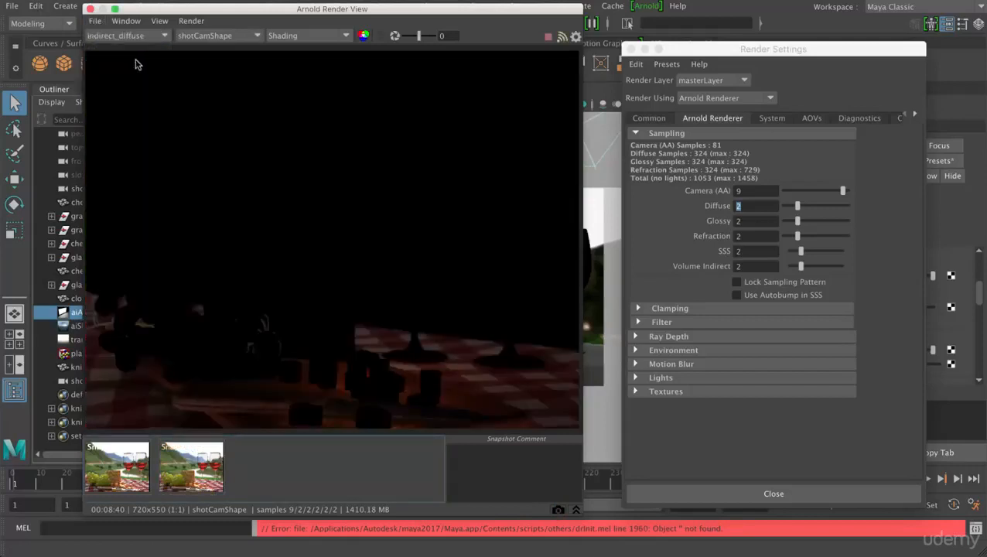
pyautogui.scroll(-3, 333, 371)
pyautogui.scroll(6, 332, 372)
pyautogui.press('f')
pyautogui.click(332, 360)
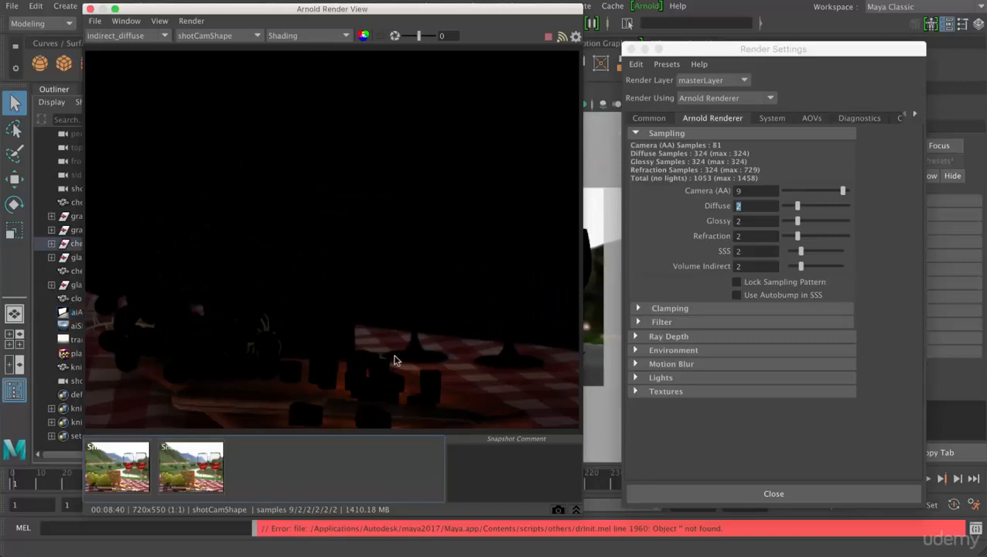
# - Examine the noise on the grapes and cheese in the sss AOV, and switch back to the full Beauty pass
pyautogui.click(120, 35)
pyautogui.click(118, 69)
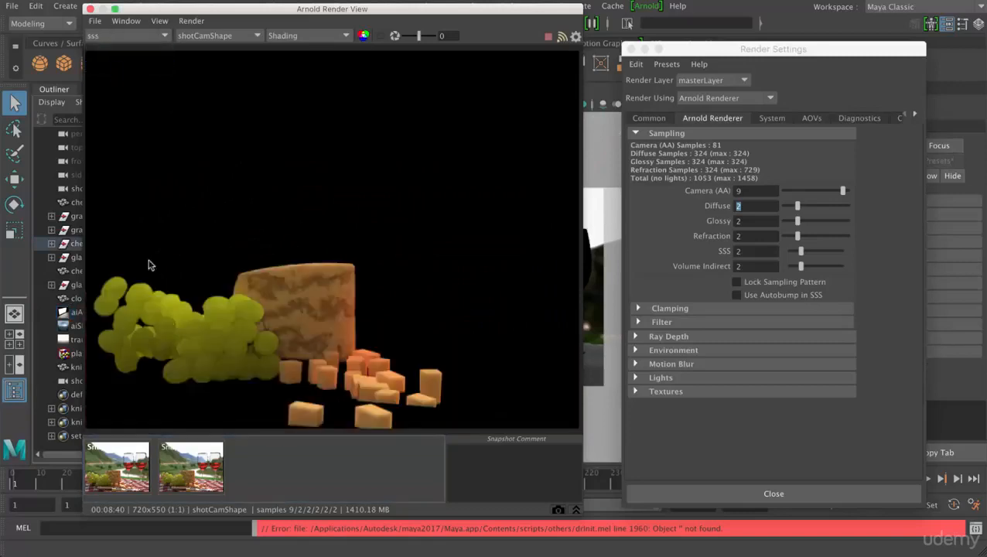
pyautogui.scroll(1, 214, 348)
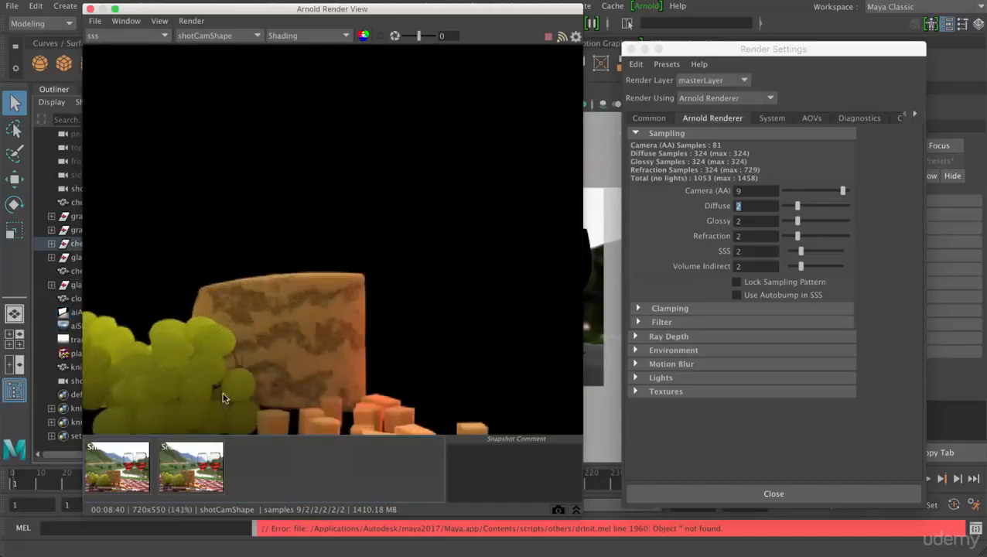
pyautogui.click(132, 36)
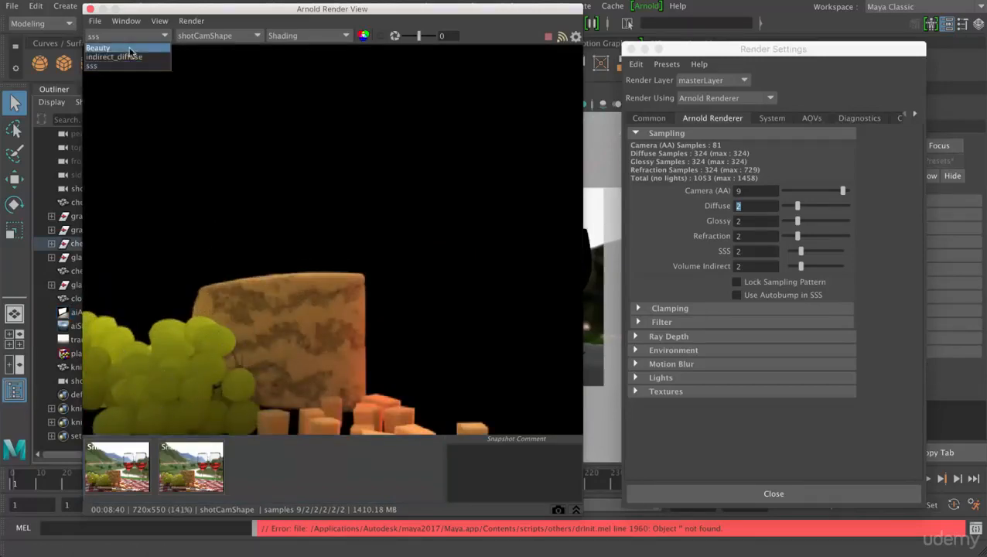
pyautogui.click(125, 46)
pyautogui.scroll(-2, 186, 213)
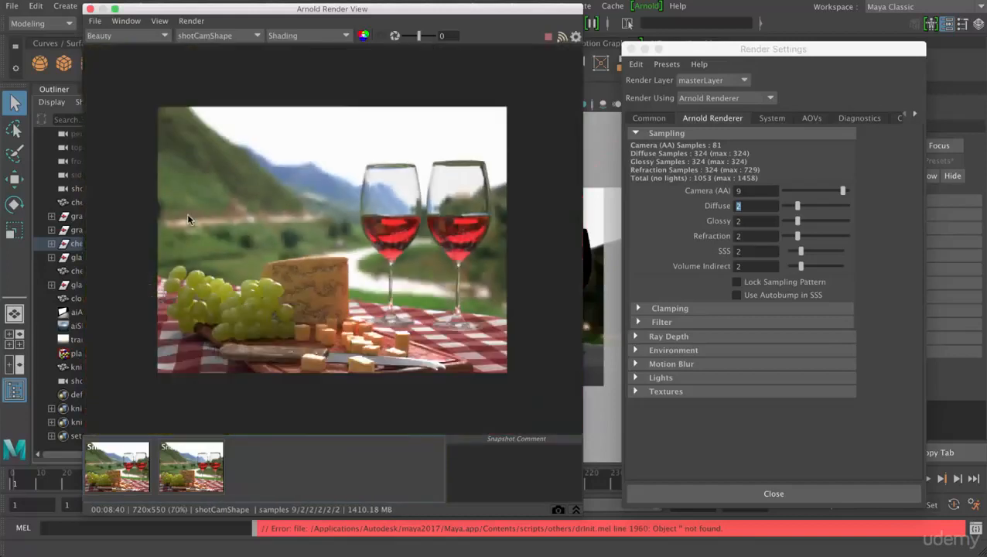
pyautogui.scroll(1, 187, 213)
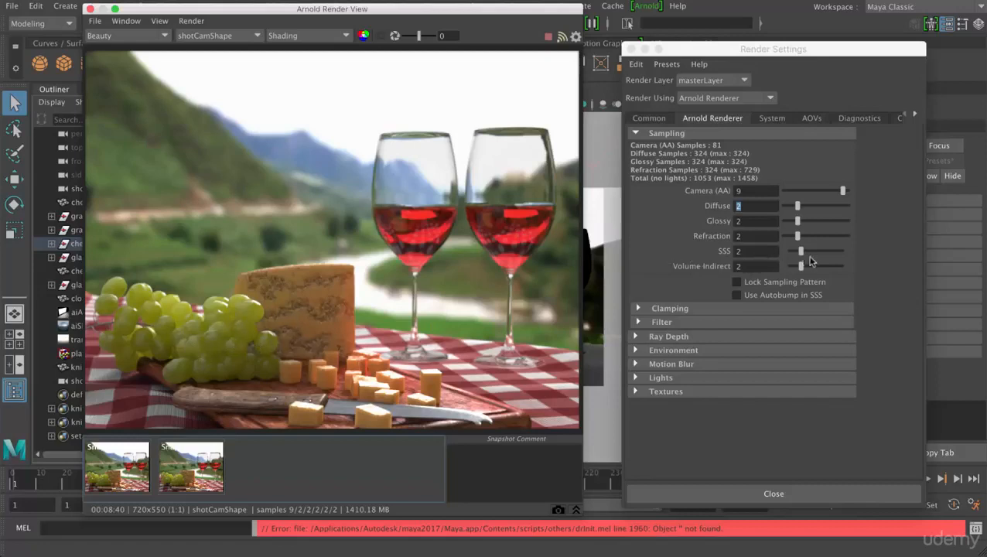
# - Set the SSS samples to 3 and the Camera (AA) samples to 10
pyautogui.moveTo(801, 252); pyautogui.dragTo(806, 253)
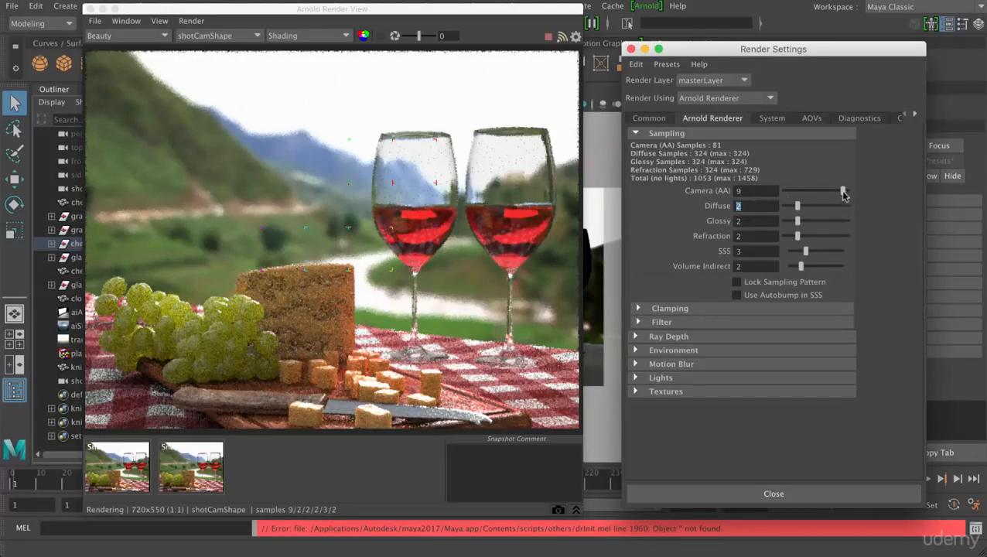
pyautogui.moveTo(844, 193); pyautogui.dragTo(847, 190)
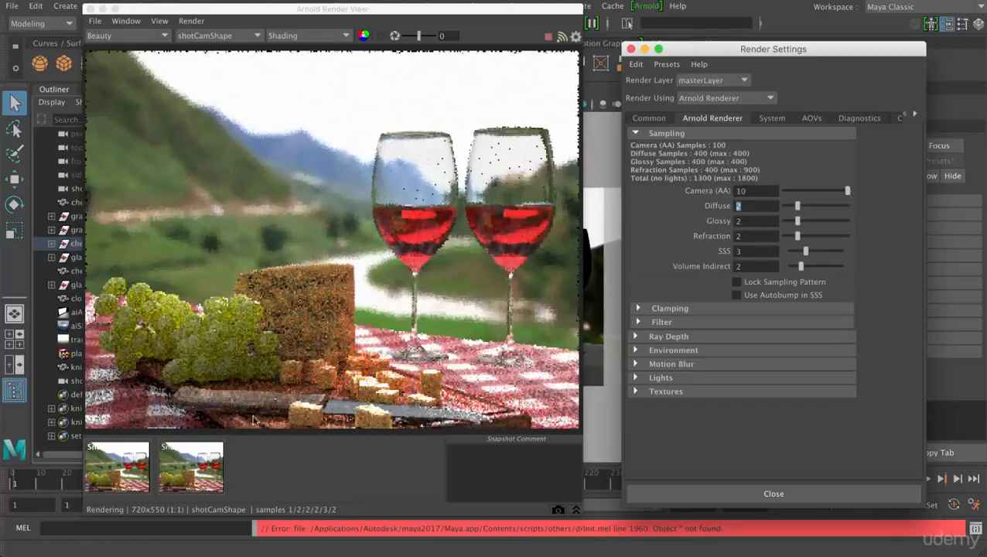
# - Check the second snapshot while the scene renders, return to the live render and store a snapshot of the finished result
pyautogui.click(191, 474)
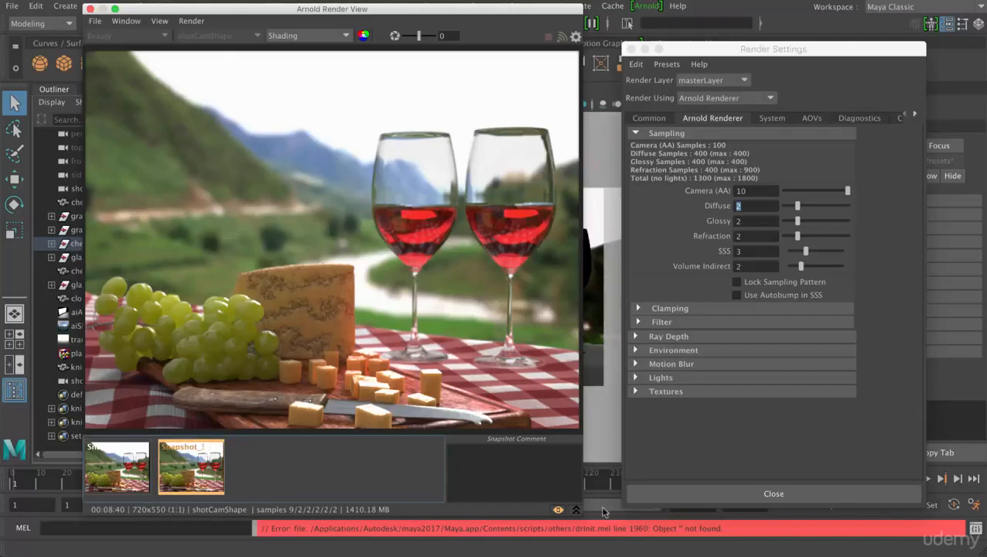
pyautogui.click(559, 510)
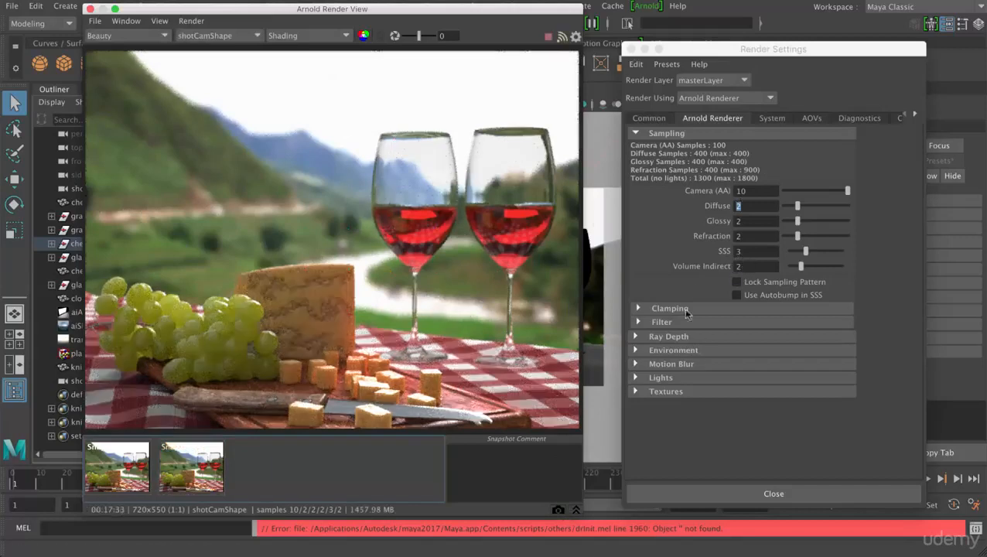
pyautogui.click(558, 512)
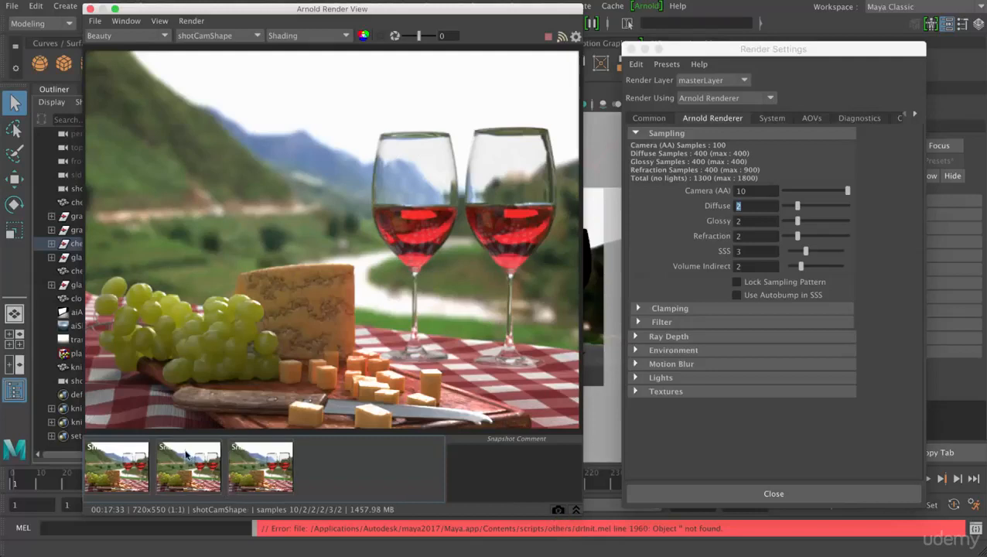
# - Compare the second and third snapshots at full frame by alternating between them
pyautogui.click(188, 463)
pyautogui.click(250, 468)
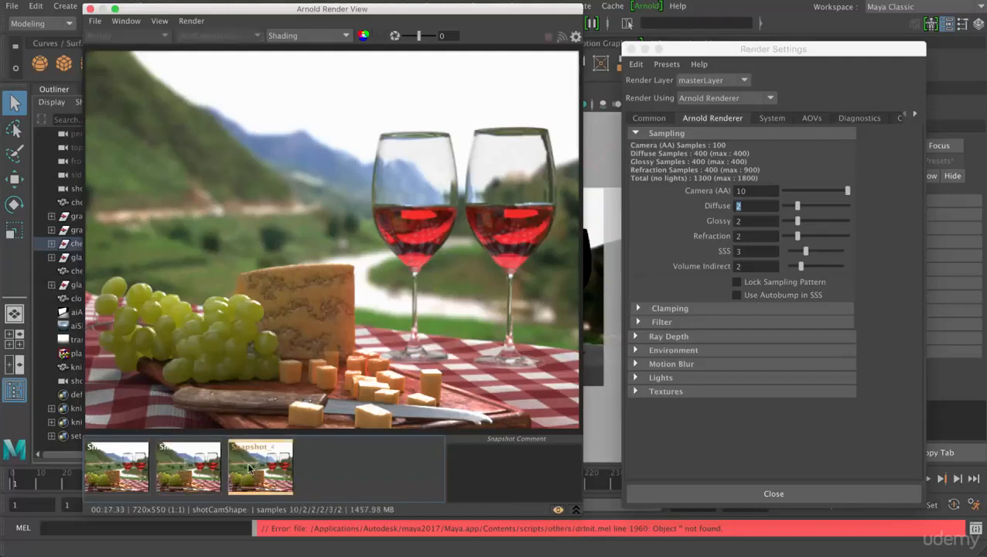
pyautogui.click(192, 465)
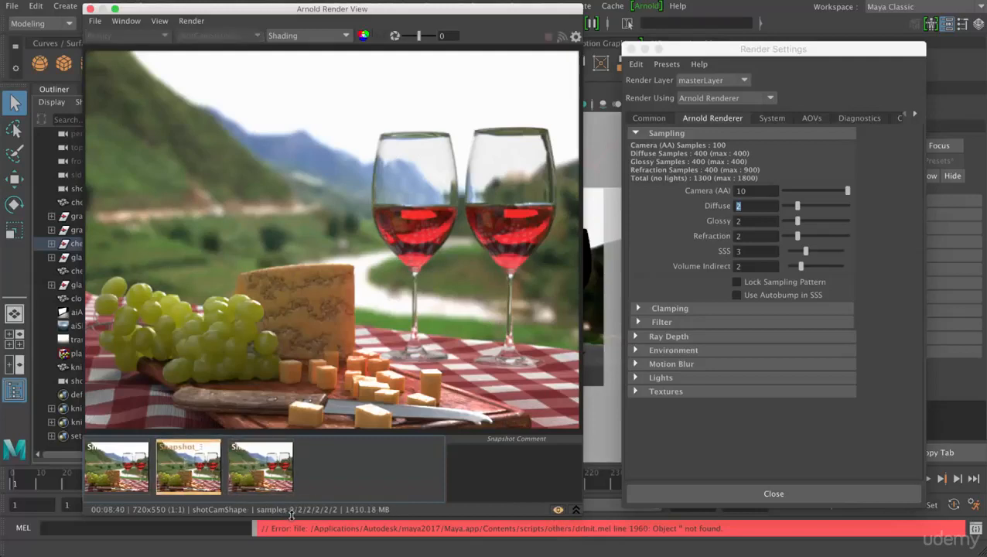
pyautogui.click(266, 472)
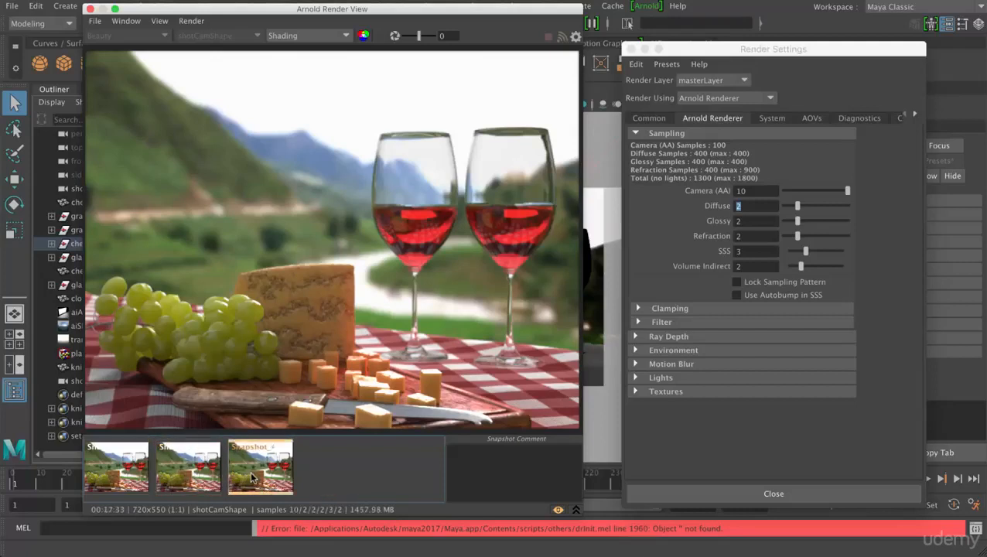
pyautogui.click(193, 475)
pyautogui.click(239, 473)
# - Compare the second and third snapshots up close on the cheese and wine glass, and review the Camera (AA) and SSS sampling values
pyautogui.scroll(1, 232, 312)
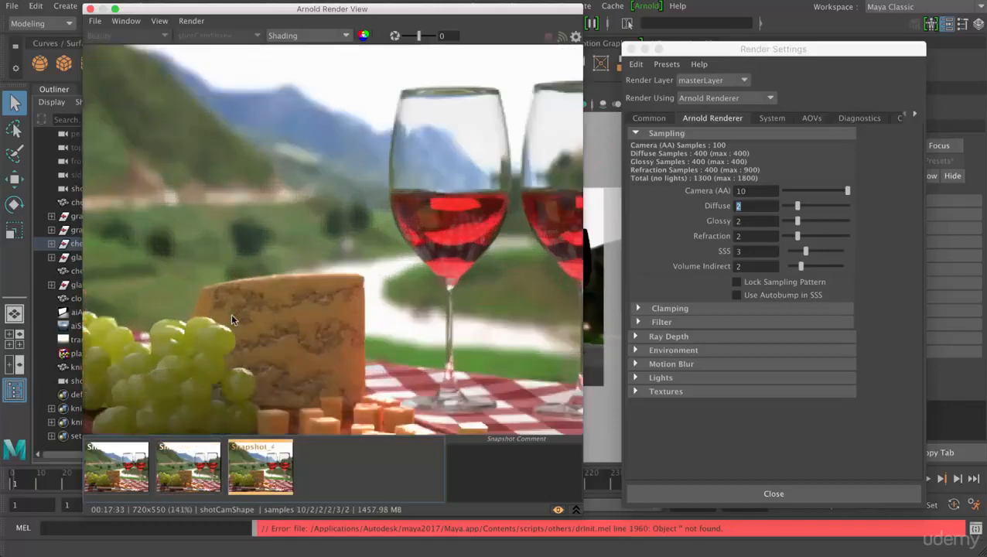
pyautogui.scroll(1, 231, 314)
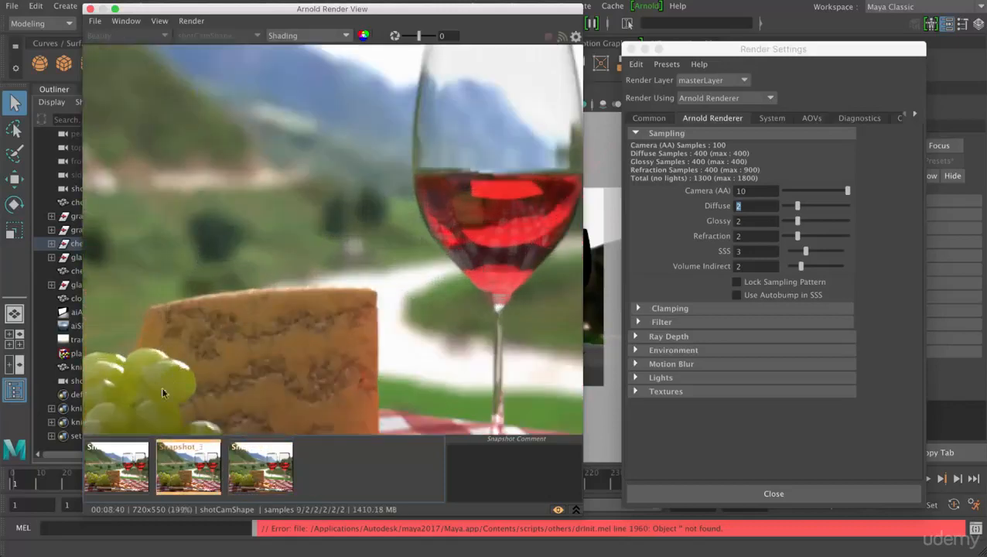
pyautogui.click(199, 479)
pyautogui.click(253, 479)
pyautogui.click(187, 479)
pyautogui.click(260, 477)
pyautogui.click(194, 473)
pyautogui.click(240, 446)
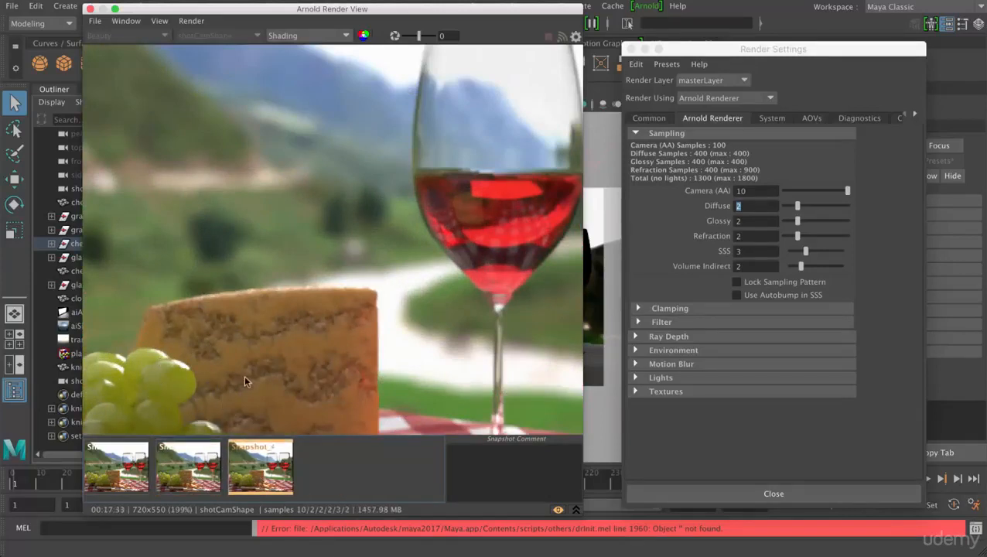
pyautogui.press('h')
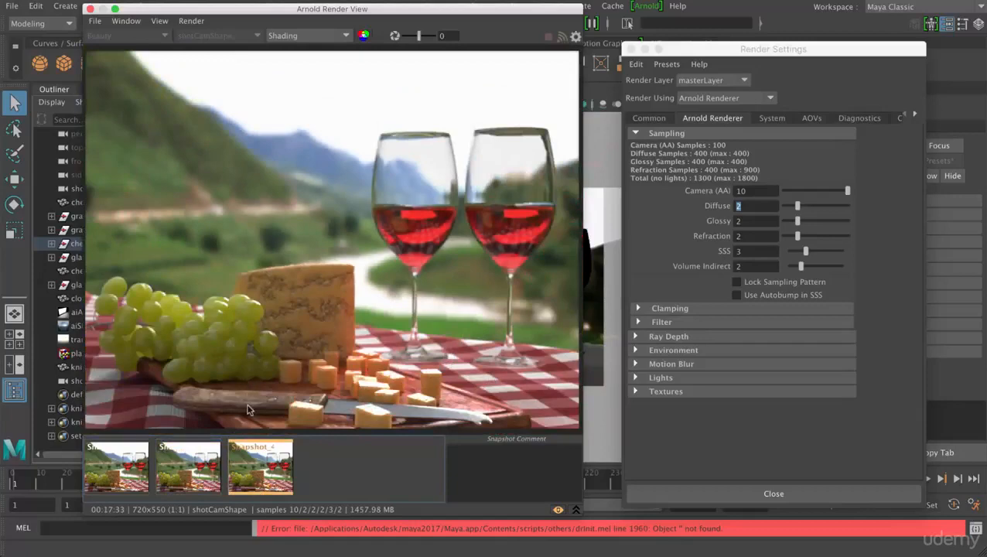
pyautogui.scroll(-2, 255, 393)
pyautogui.scroll(2, 255, 392)
pyautogui.click(765, 191)
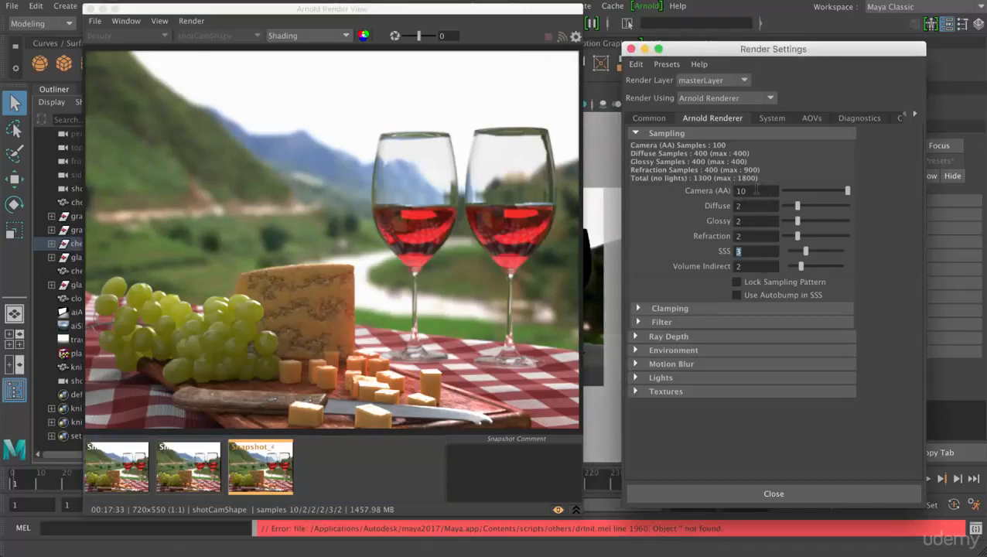
pyautogui.click(755, 191)
pyautogui.click(755, 206)
pyautogui.moveTo(841, 194); pyautogui.dragTo(841, 194)
pyautogui.moveTo(843, 194); pyautogui.dragTo(848, 192)
pyautogui.doubleClick(741, 190)
# - Save the displayed third snapshot as a color-corrected image named "final" in the project's images folder
pyautogui.click(94, 21)
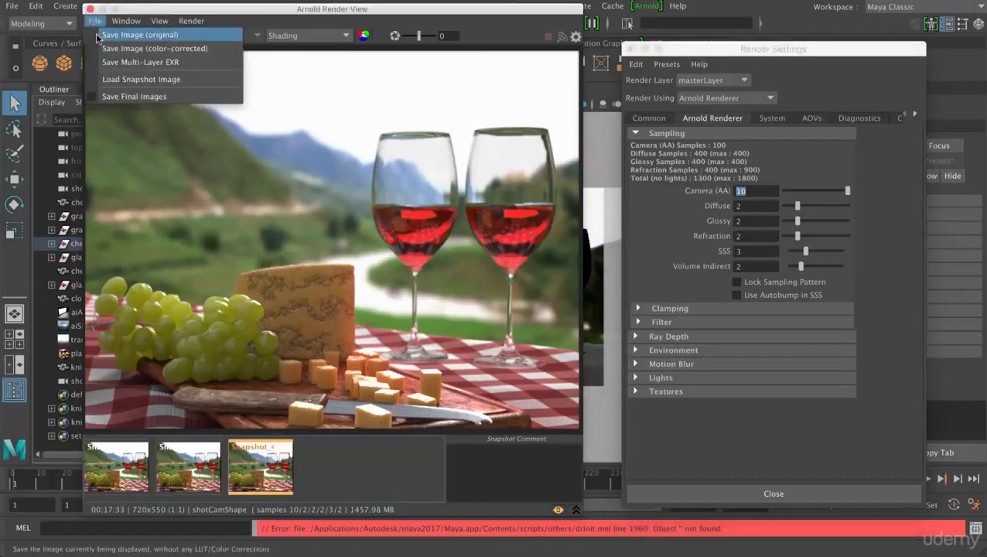
pyautogui.click(119, 52)
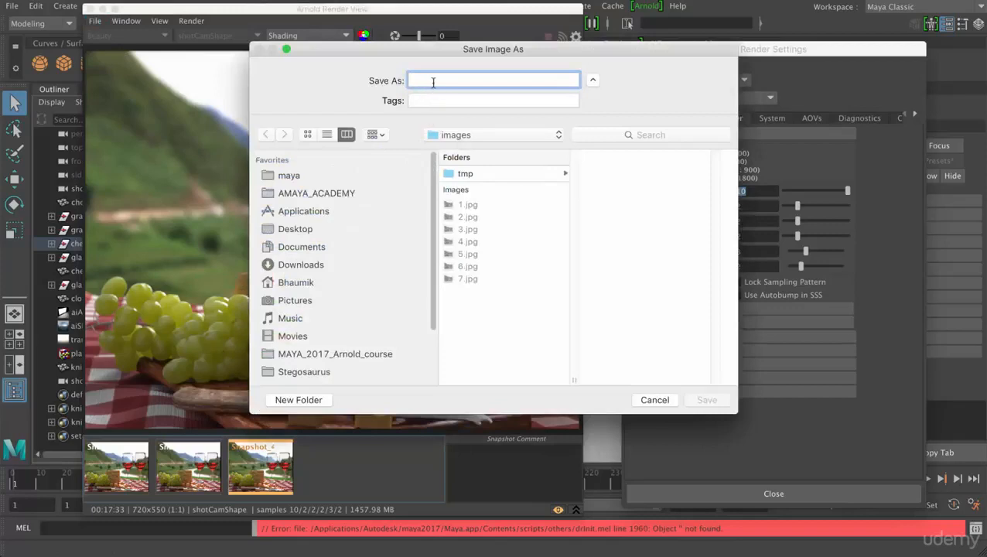
pyautogui.write('final')
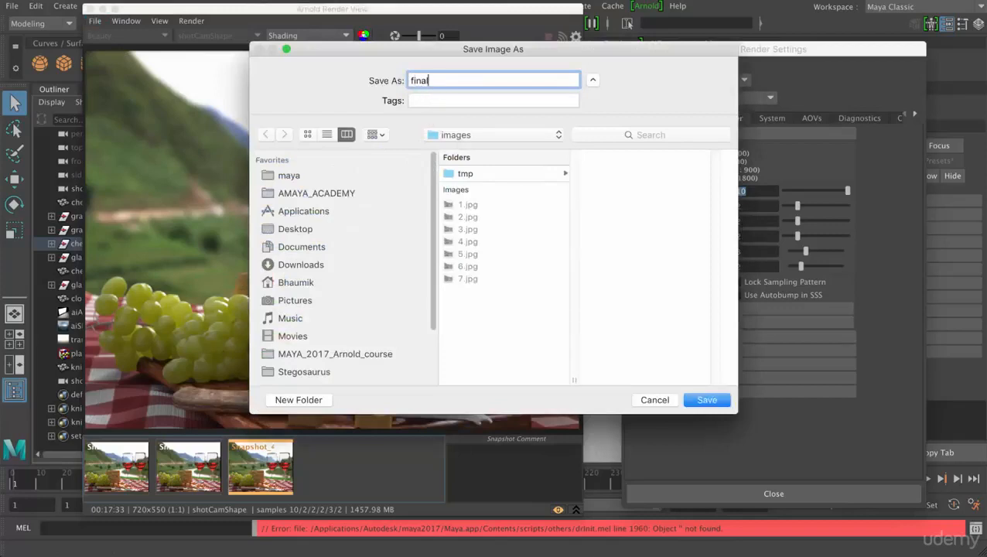
pyautogui.press('Return')
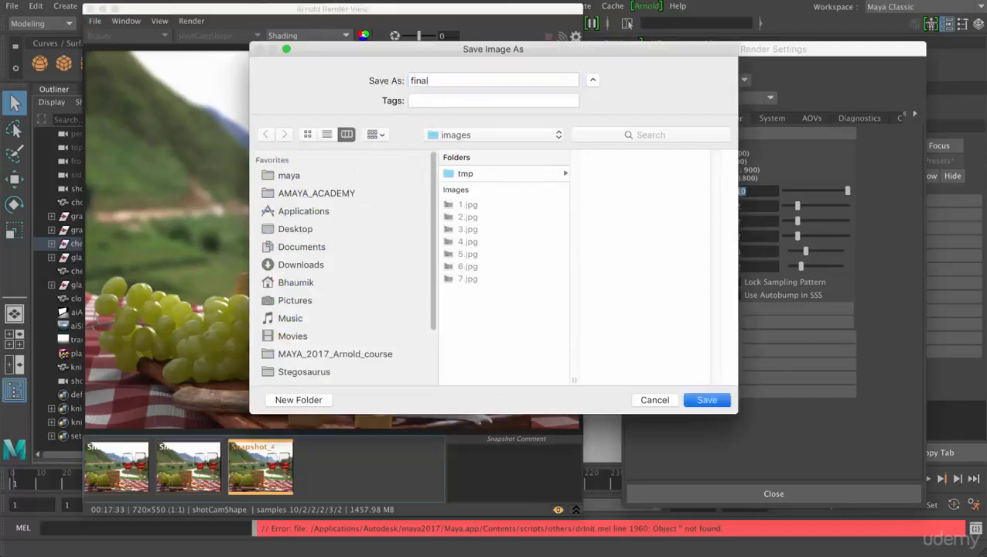
pyautogui.click(94, 21)
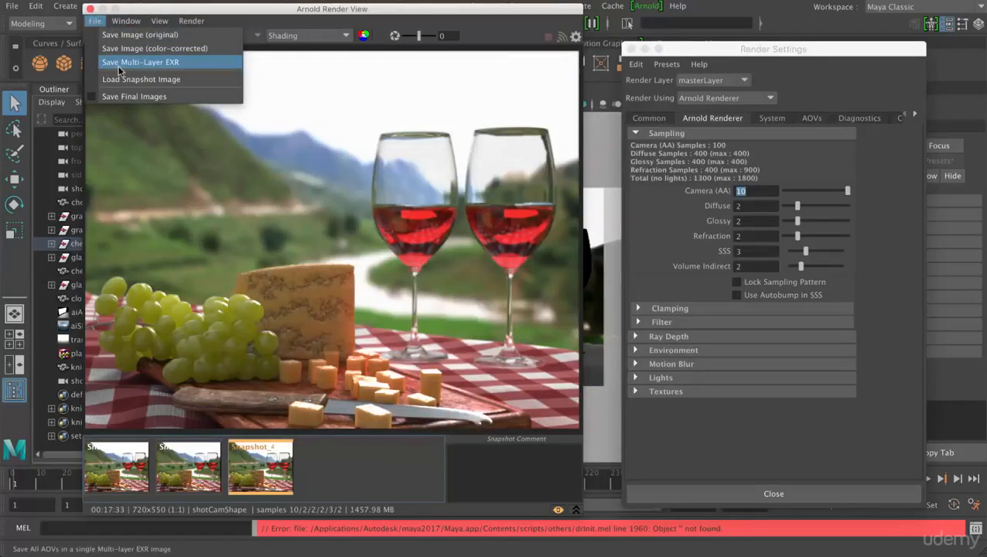
pyautogui.click(384, 84)
# - Save the scene under the new name picnic-final in the project's scenes folder, one level above steps
pyautogui.click(12, 5)
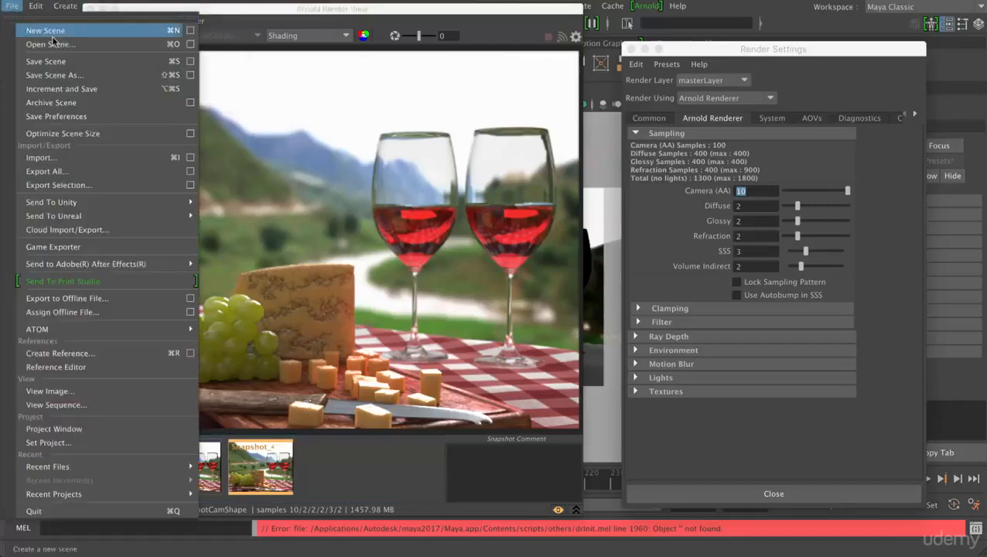
pyautogui.click(50, 75)
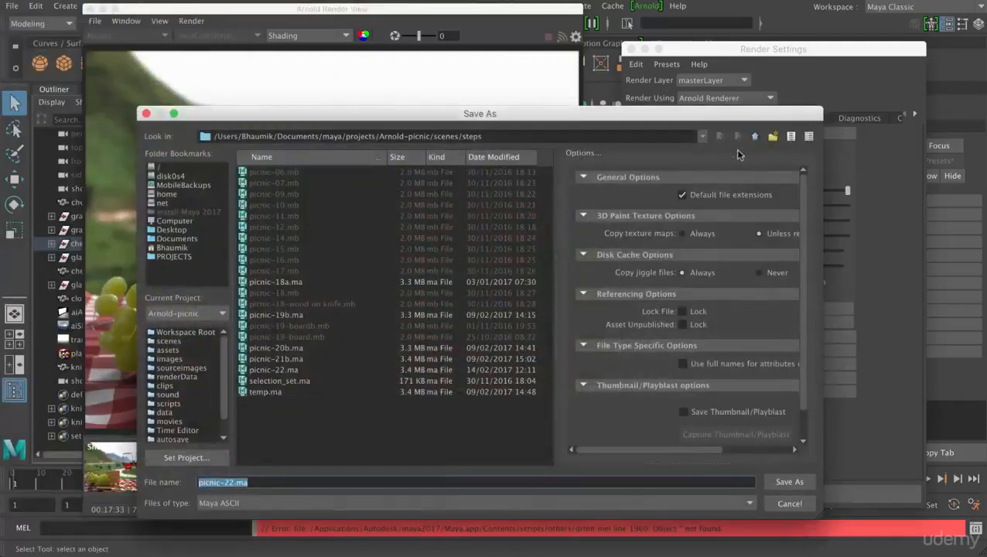
pyautogui.click(755, 136)
pyautogui.click(287, 186)
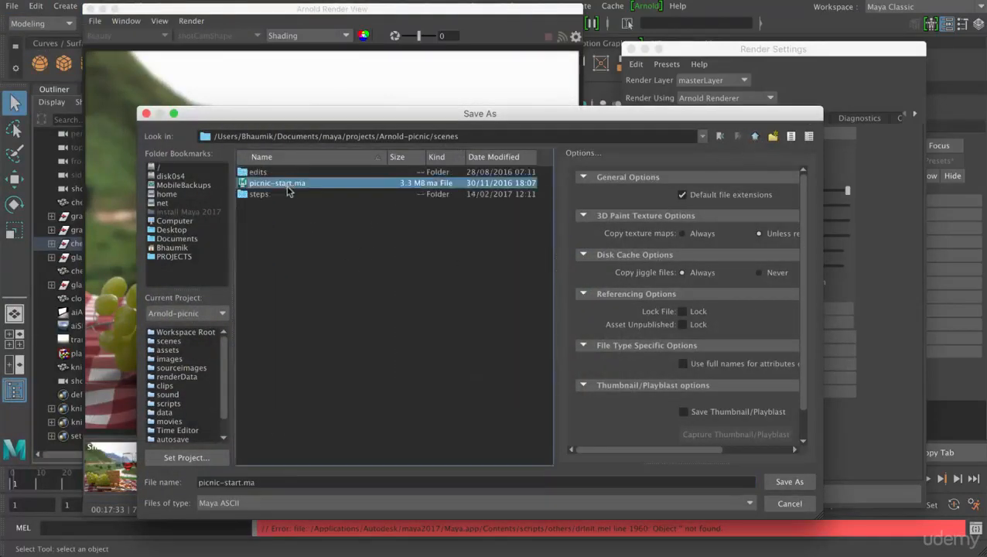
pyautogui.click(265, 483)
pyautogui.moveTo(261, 483); pyautogui.dragTo(223, 482)
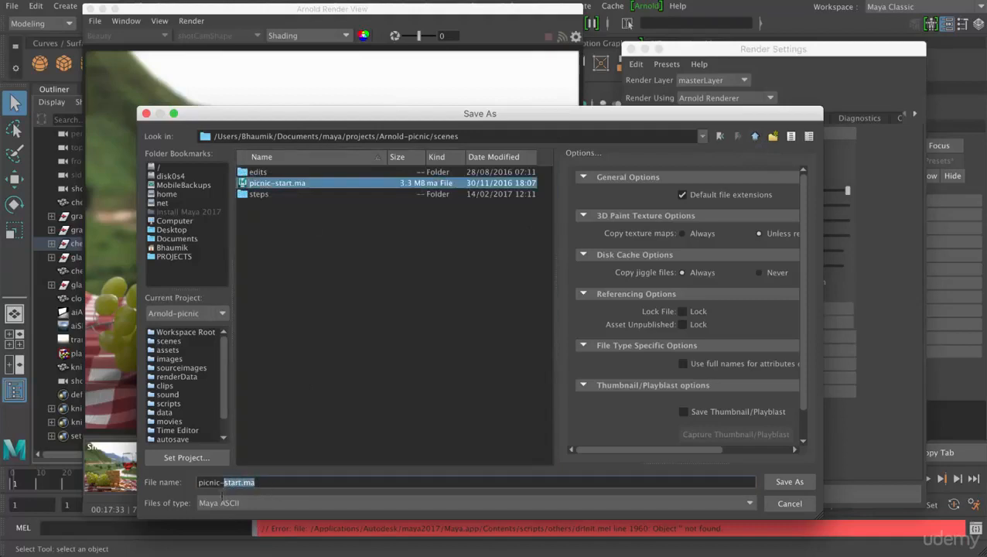
pyautogui.write('final')
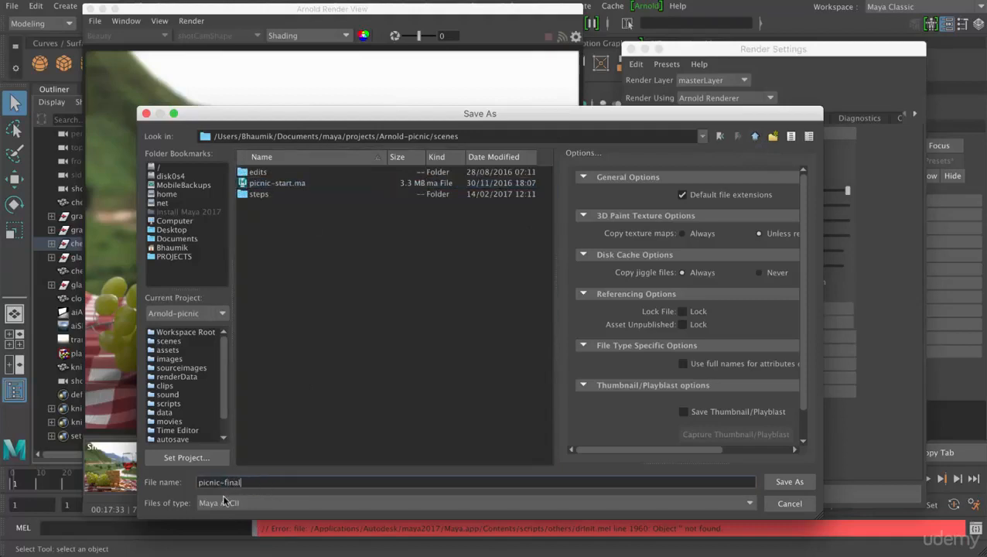
pyautogui.press('Return')
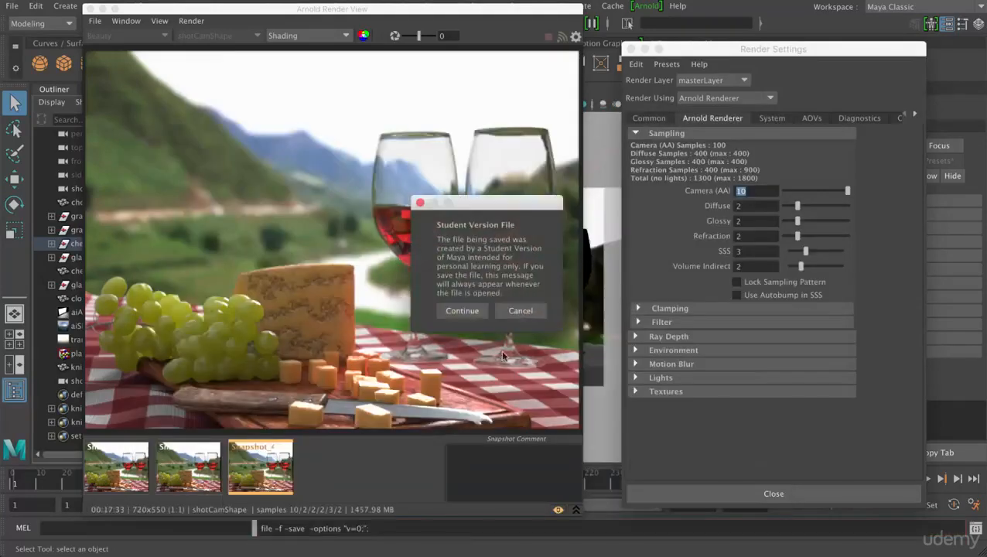